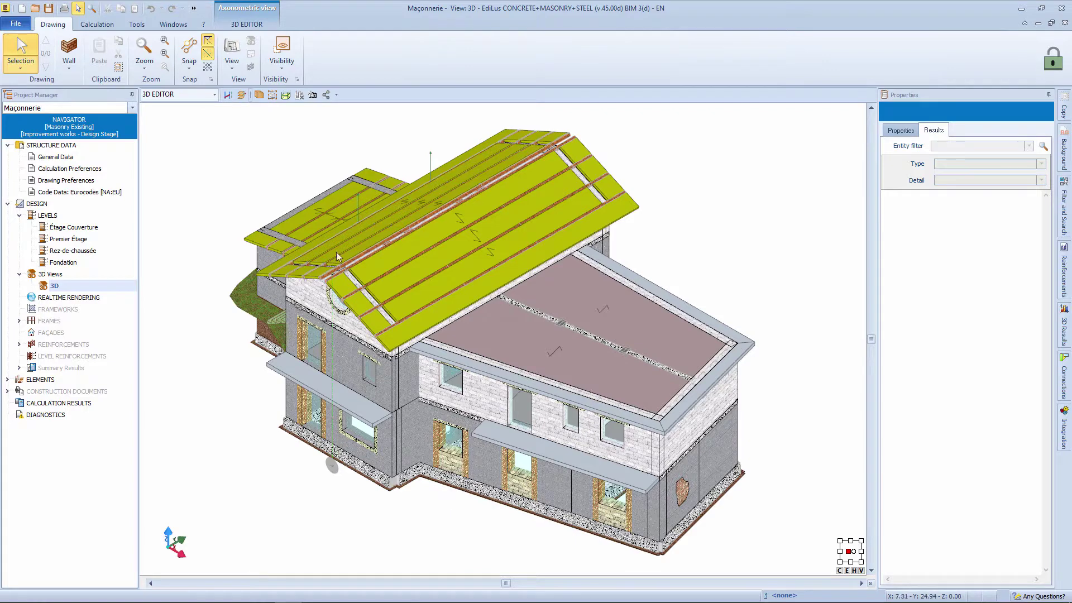
Step: Run and confirm the full calculation covering the structural model, frameworks, stresses, verifications, reinforcements, documents and floors
left_click(102, 25)
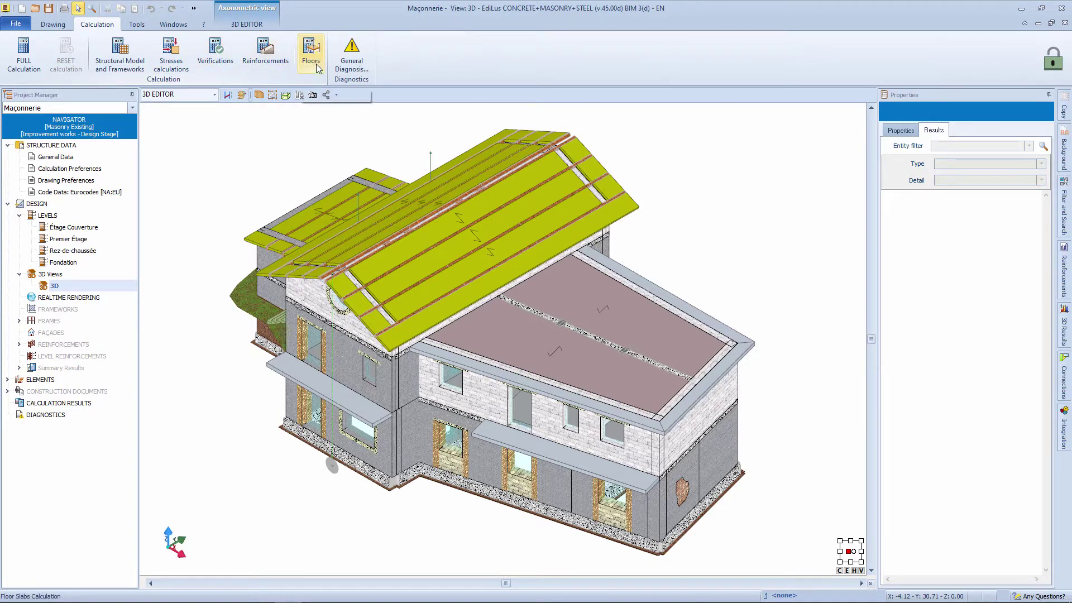
left_click(21, 61)
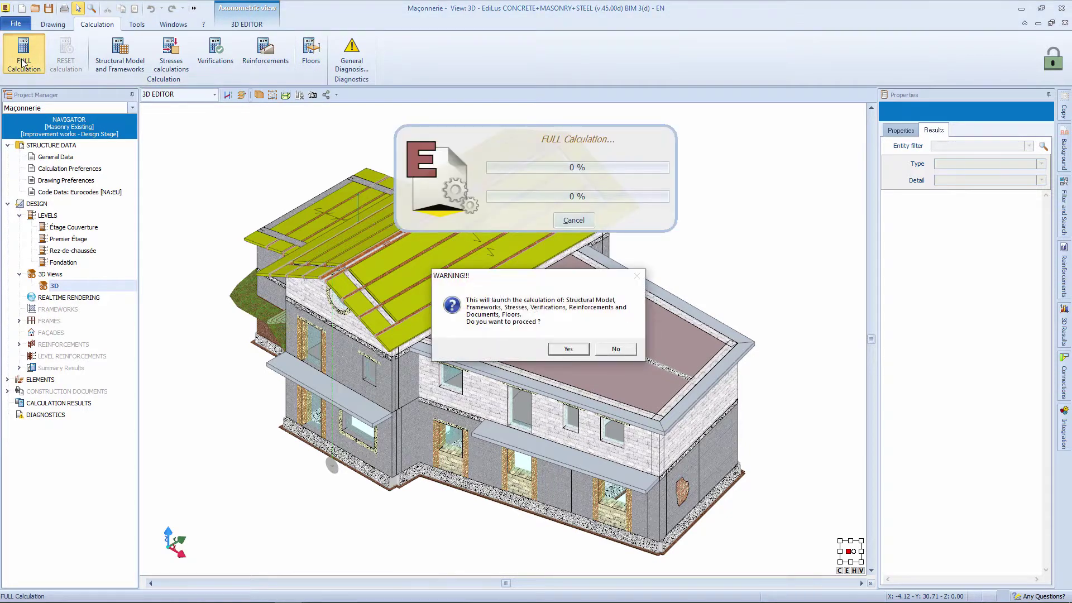
key("Return")
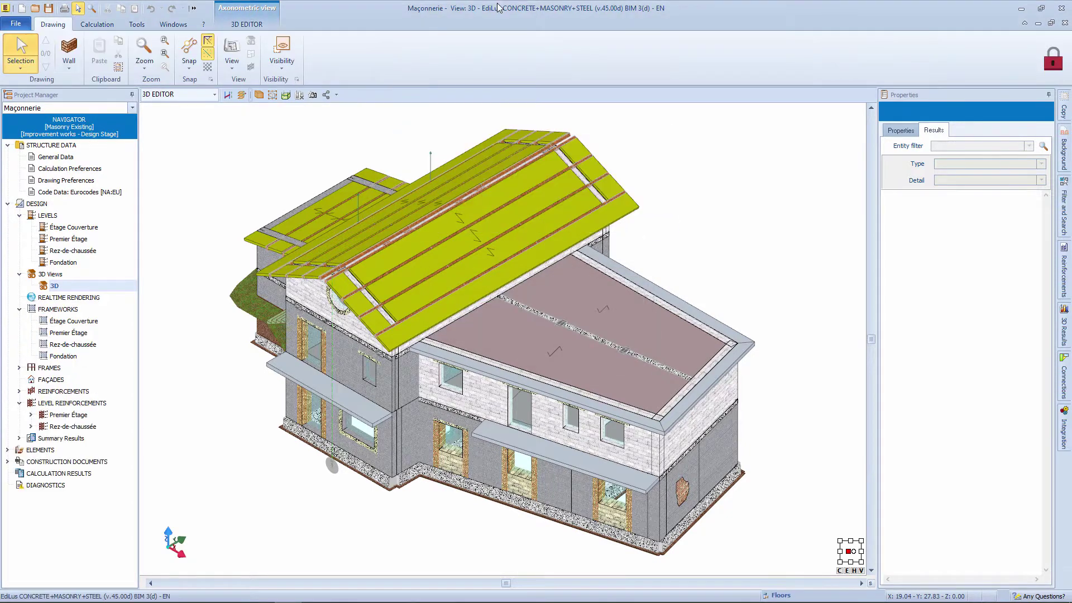
left_click(97, 24)
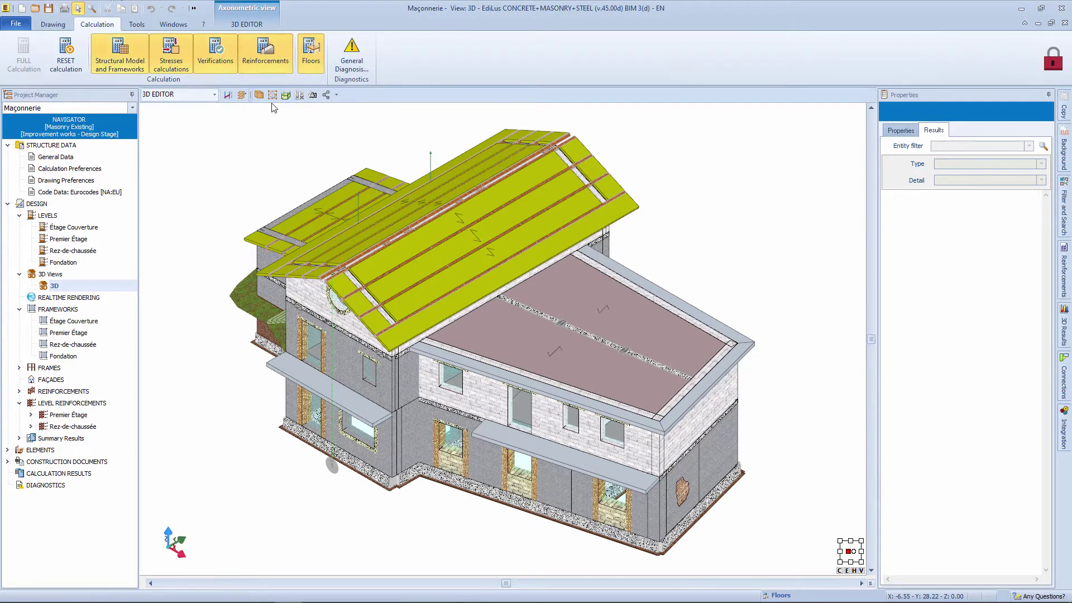
Step: Show the building's structural mesh model and view it from the opposite side
left_click(287, 96)
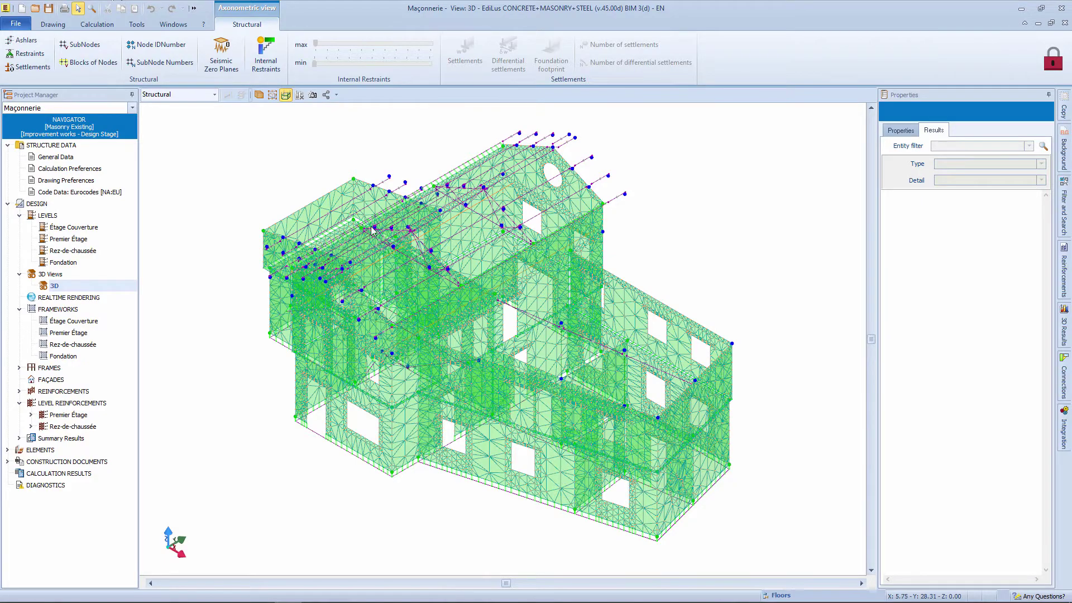
middle_click_drag(373, 230, 437, 351)
scroll(437, 351, "up", 2)
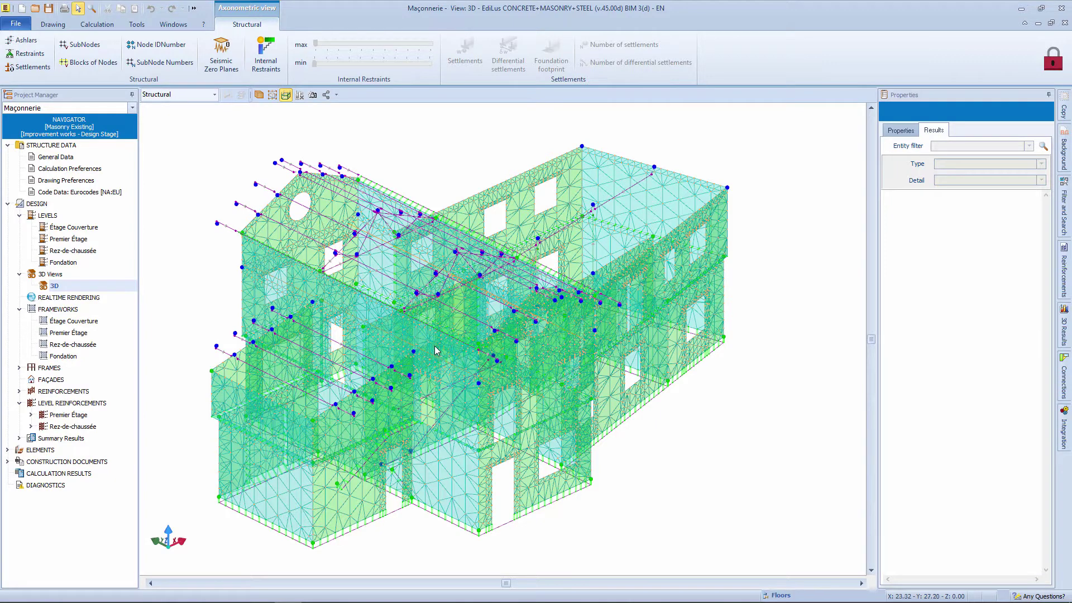
Step: Compare the building with its structural mesh by switching the view mode to 3D EDITOR and back to Structural
left_click(172, 95)
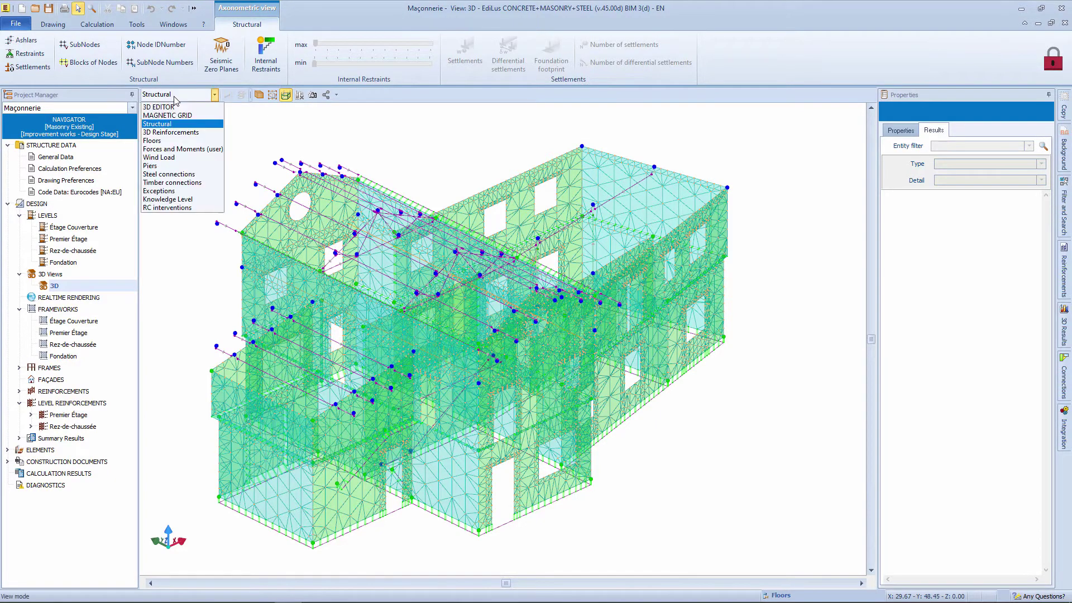
left_click(187, 107)
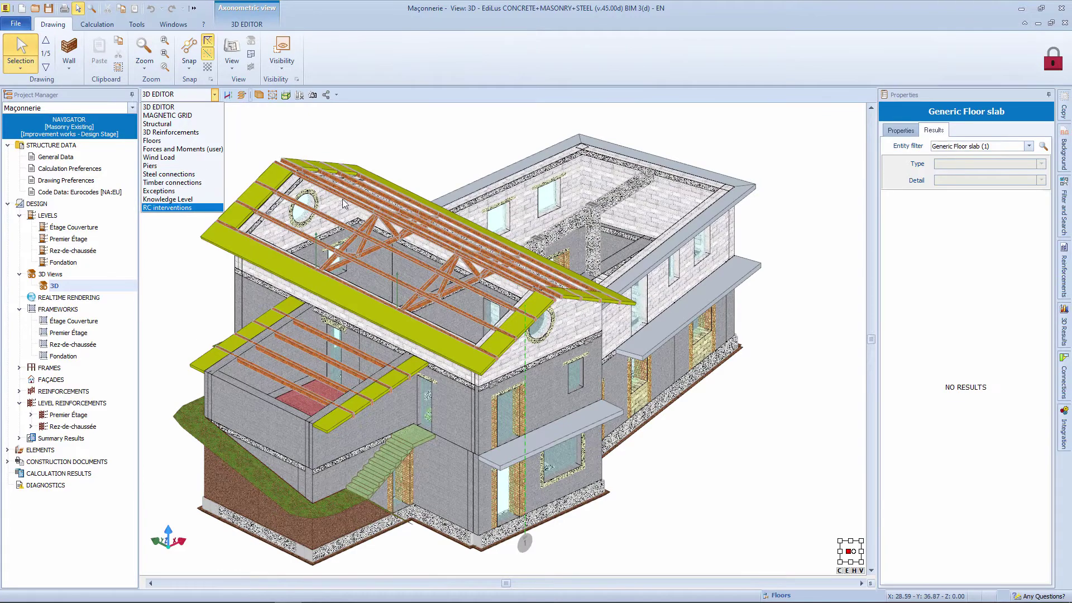
left_click(286, 96)
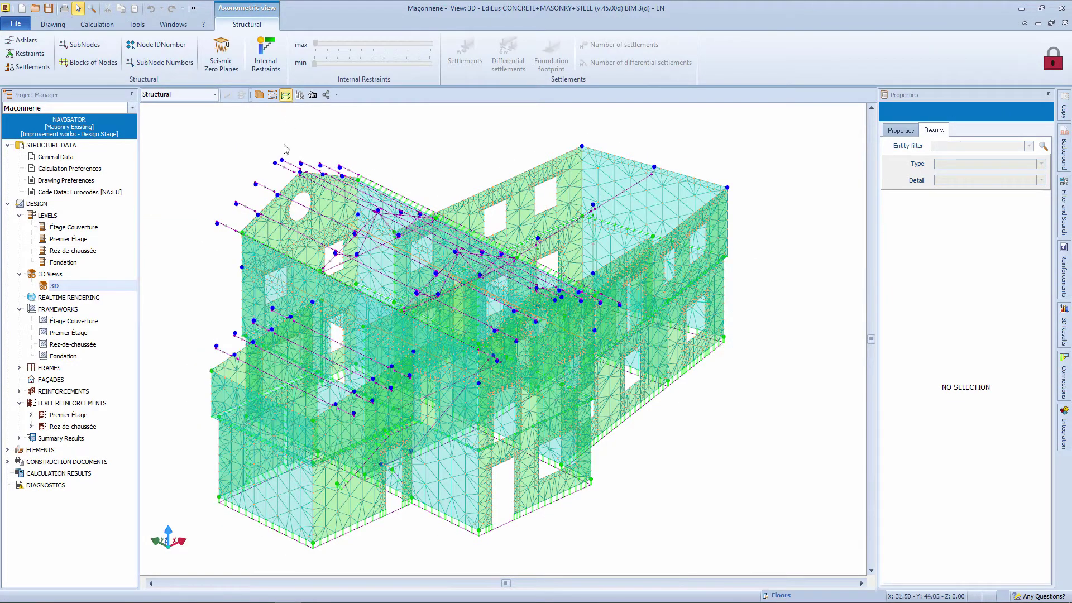
Step: Examine the wall mesh and its nodes up close from several directions, ending with the whole structural model in view
middle_click_drag(463, 322, 454, 331)
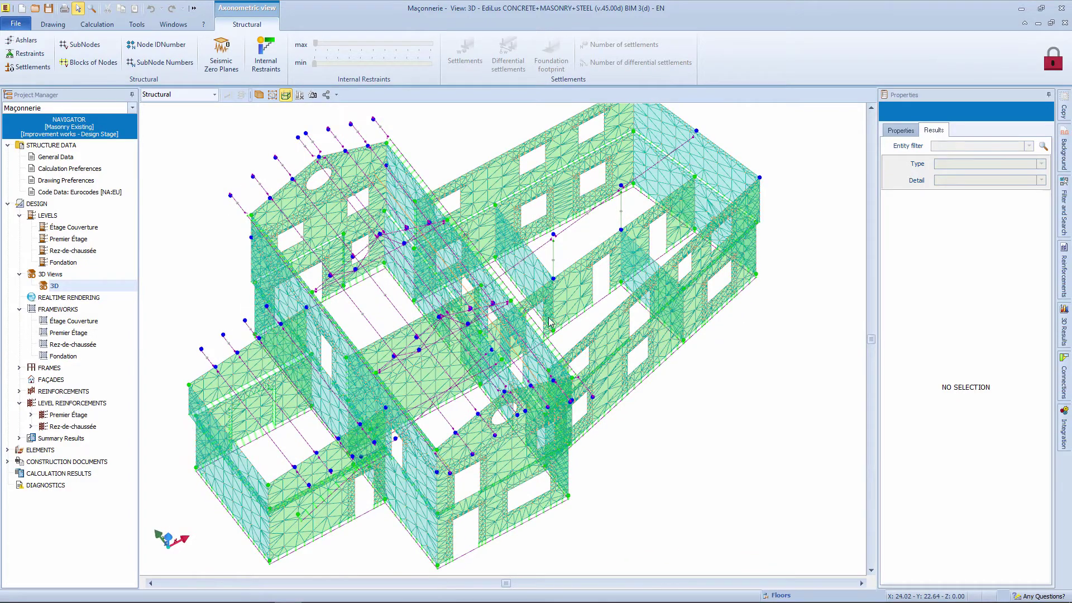
scroll(525, 143, "up", 5)
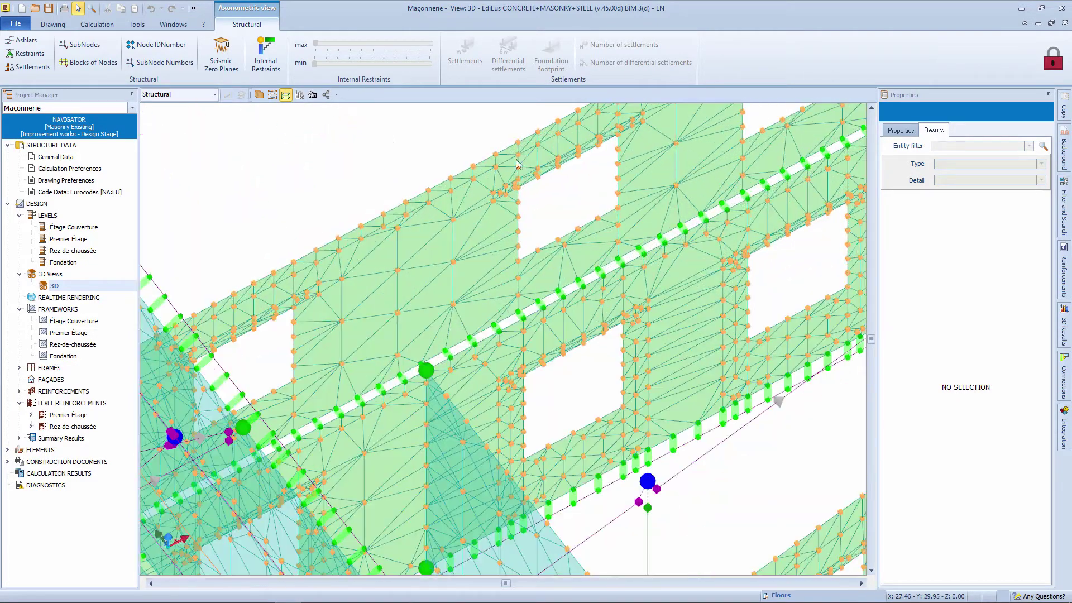
right_click_drag(480, 208, 493, 216)
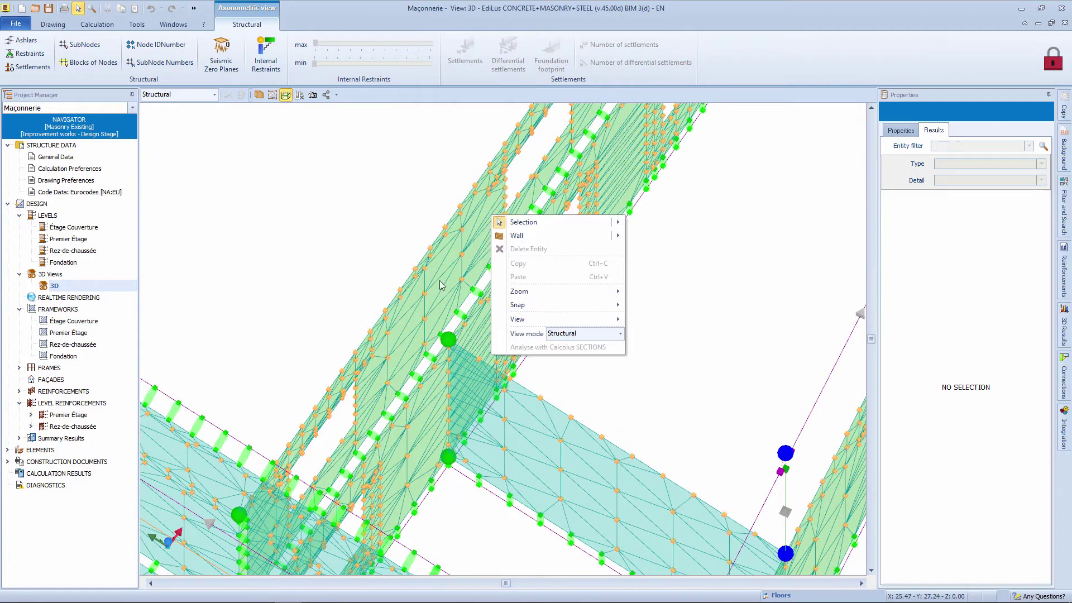
middle_click_drag(378, 356, 398, 291)
right_click_drag(402, 299, 340, 297)
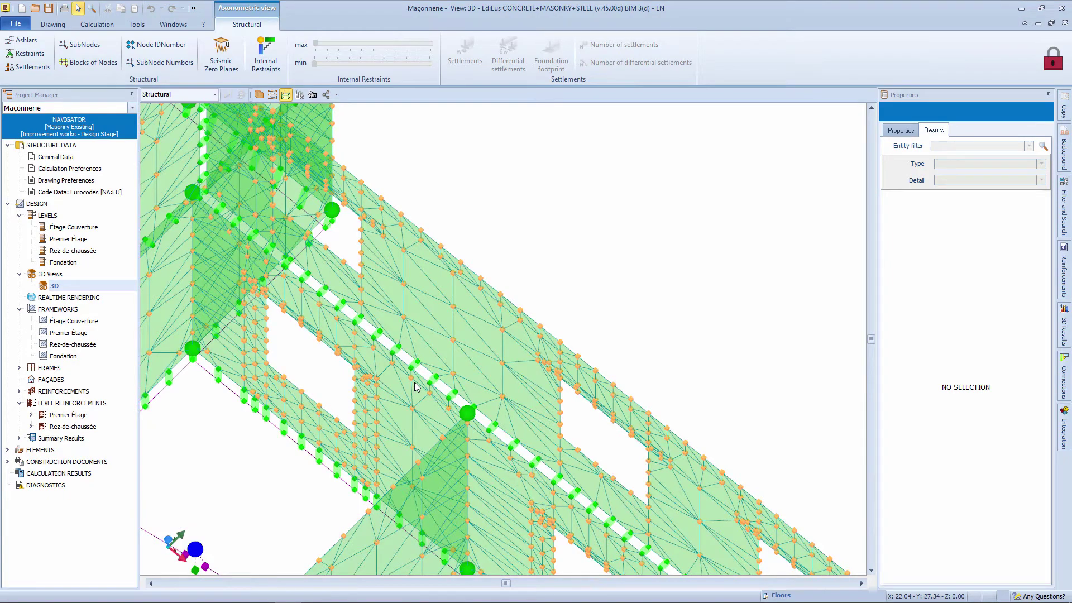
scroll(415, 383, "down", 6)
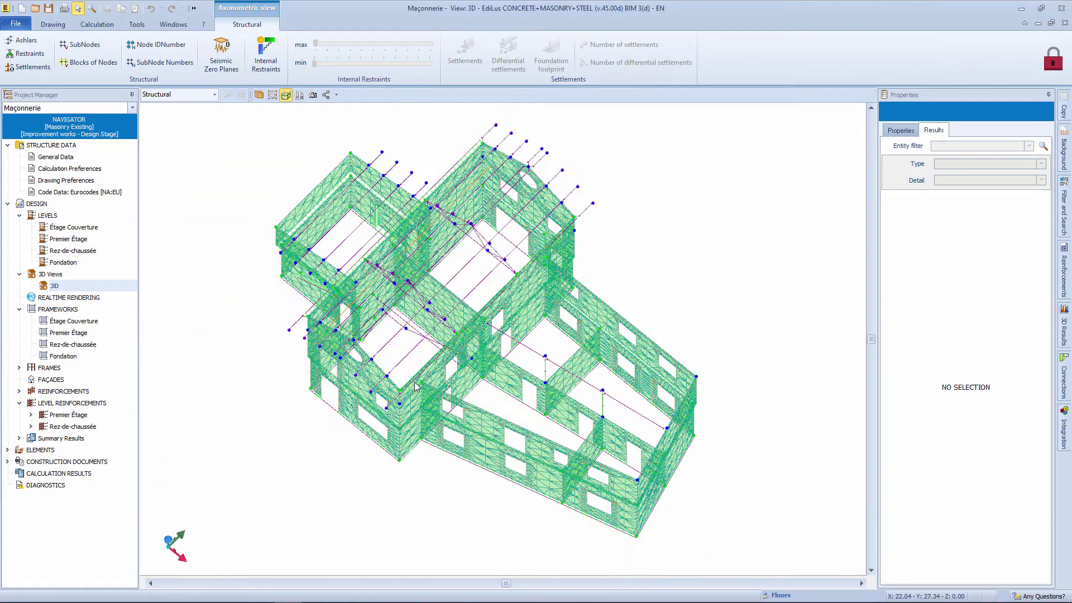
Step: Change the view mode to Piers and hide the sub piers and structure lines
left_click(214, 95)
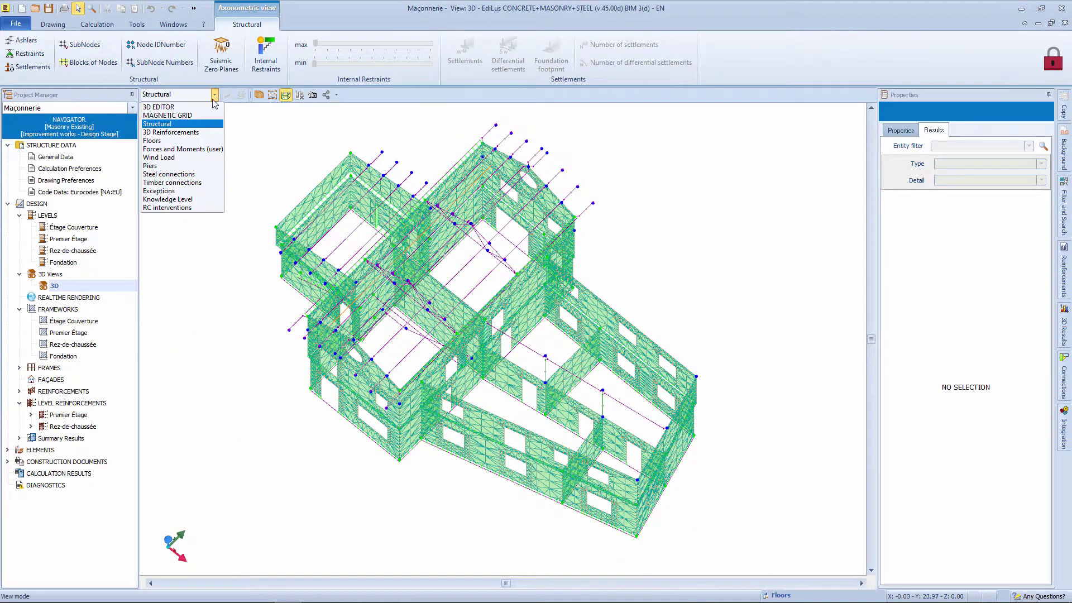
left_click(192, 167)
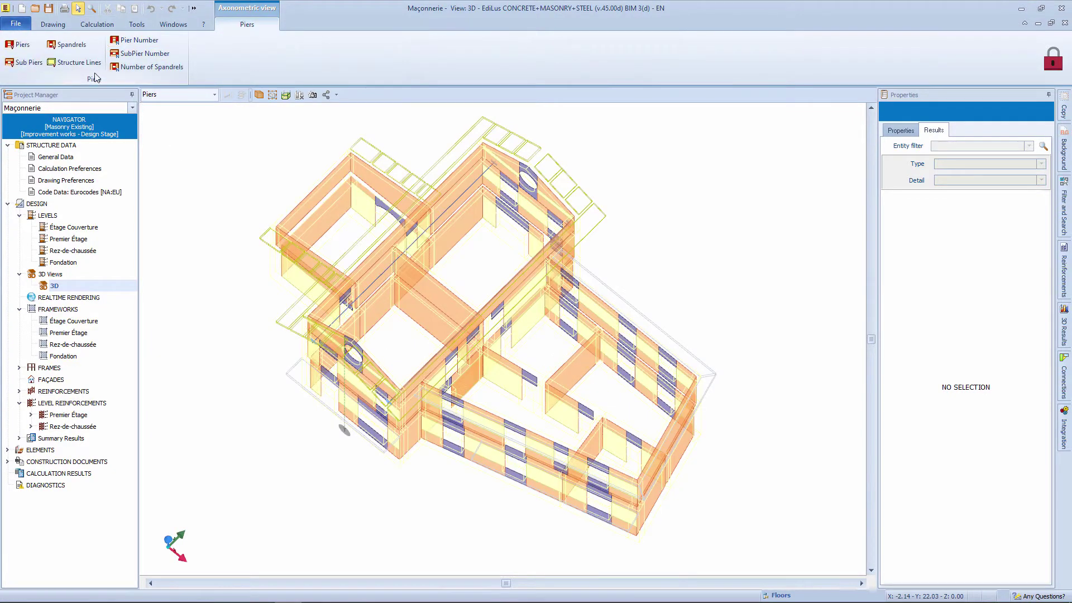
left_click(31, 62)
left_click(59, 63)
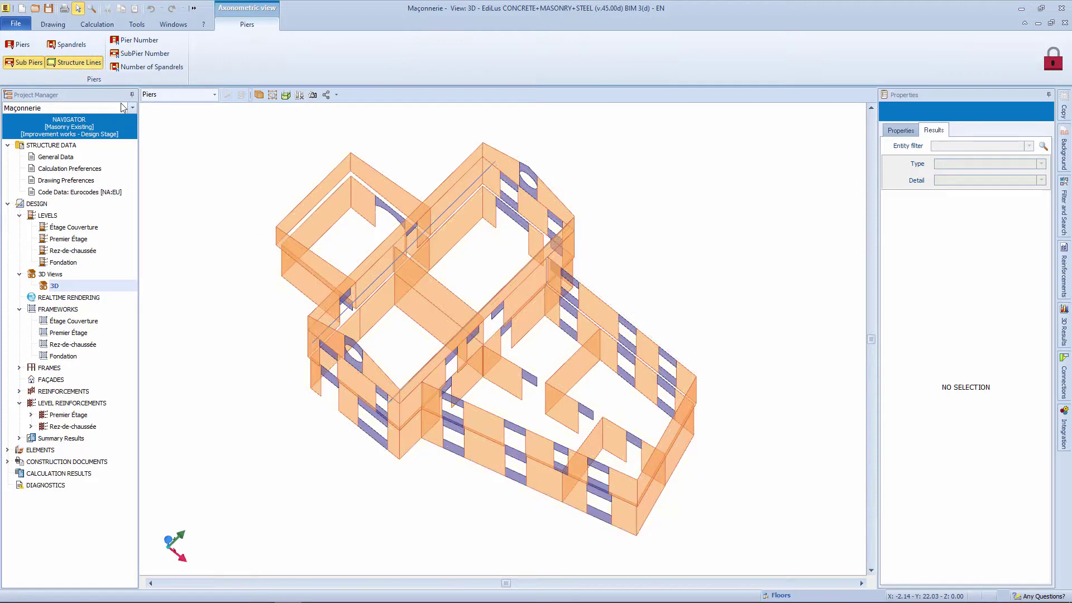
Step: Check the calculated stresses of the wide lower-level pier on the front façade and of the spandrel beside it
left_click(481, 457)
scroll(483, 464, "up", 2)
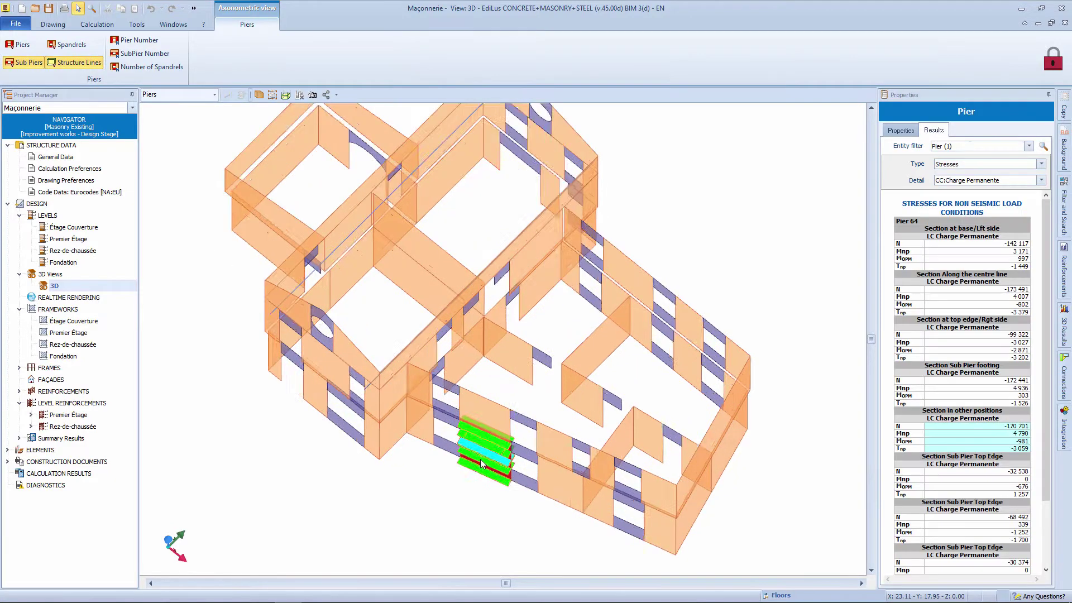
scroll(481, 462, "up", 3)
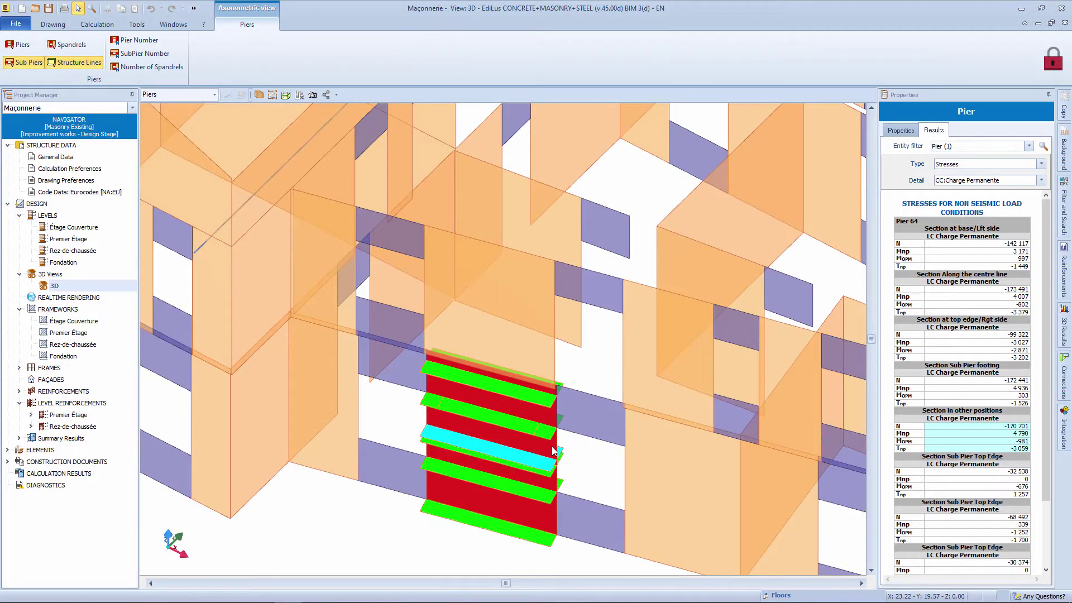
left_click(587, 432)
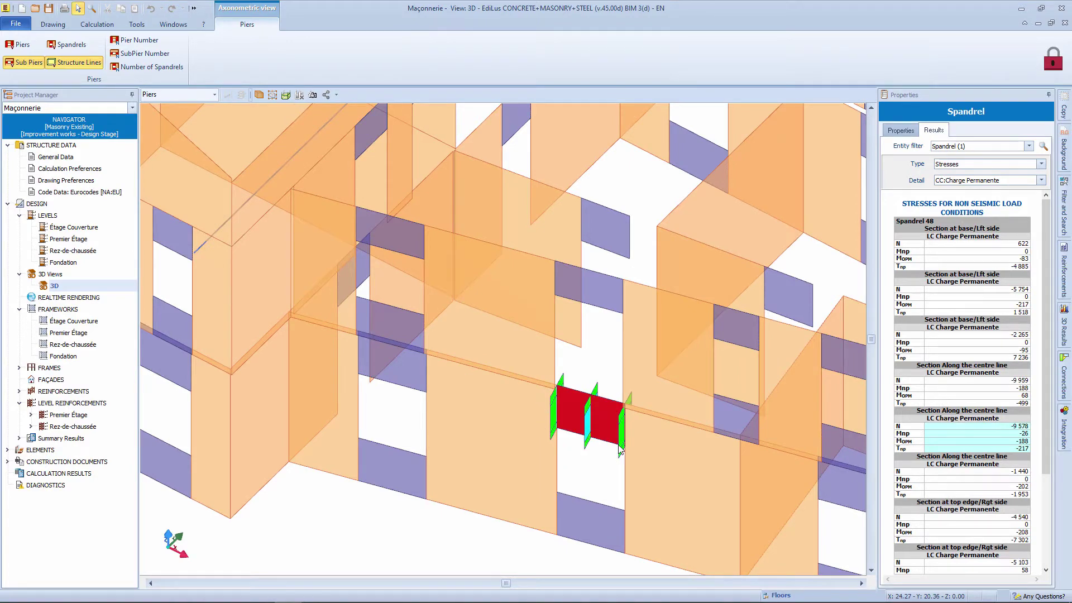
left_click(503, 455)
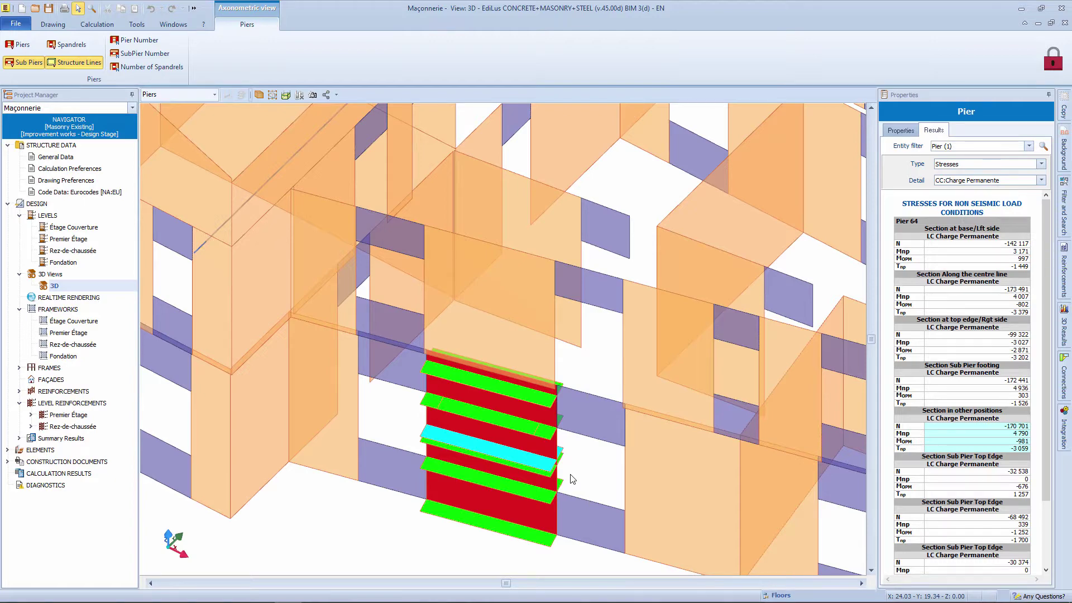
scroll(570, 474, "down", 5)
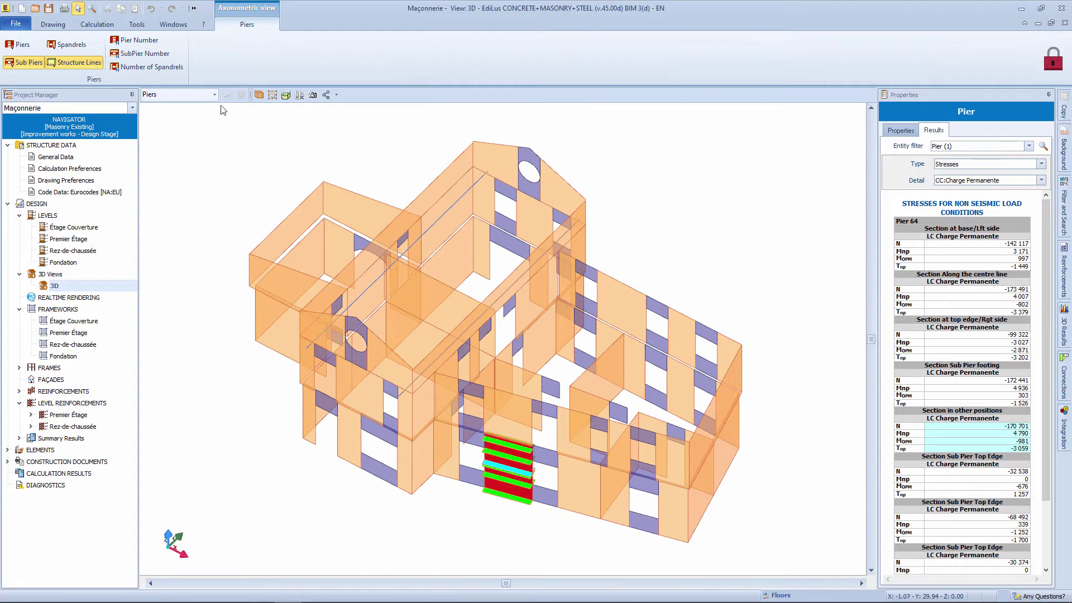
Step: Return to the 3D EDITOR view mode and plot the total Displacements for static loads with the 3D chromatic scale
left_click(214, 94)
left_click(197, 106)
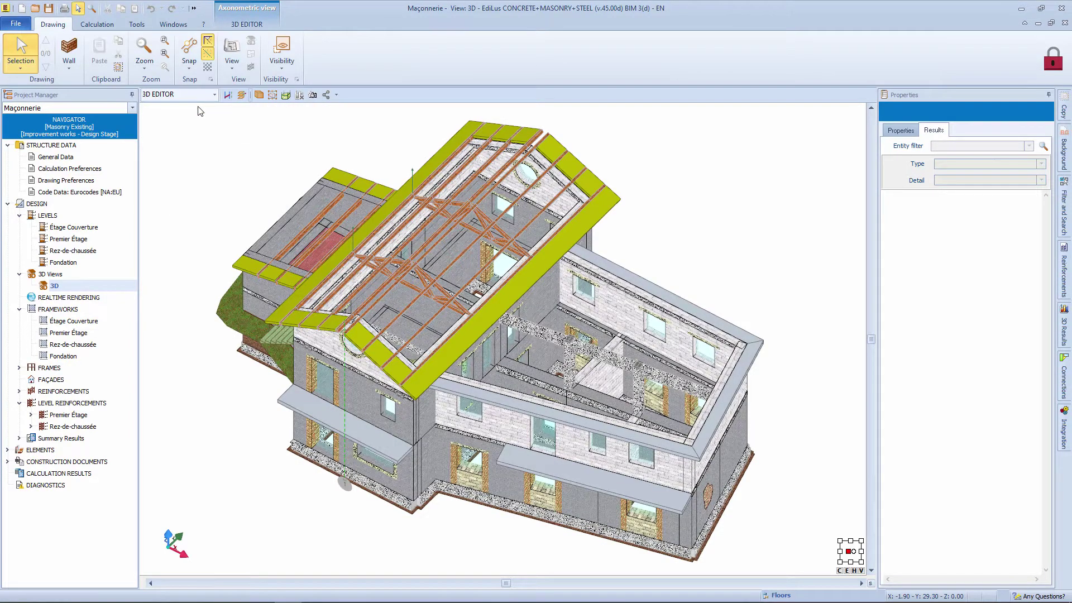
mouse_move(1067, 332)
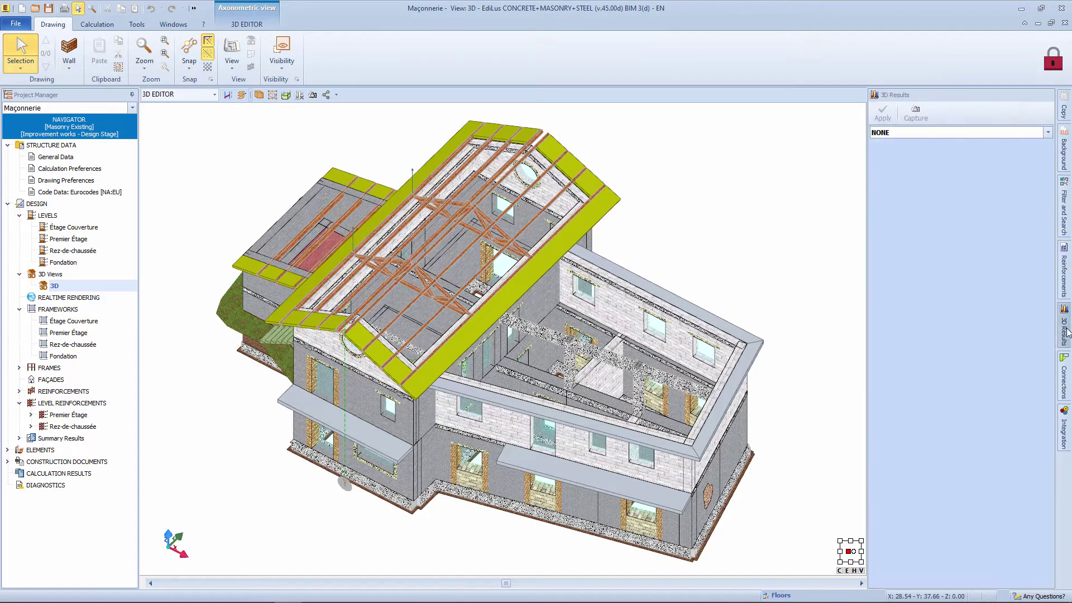
left_click(896, 134)
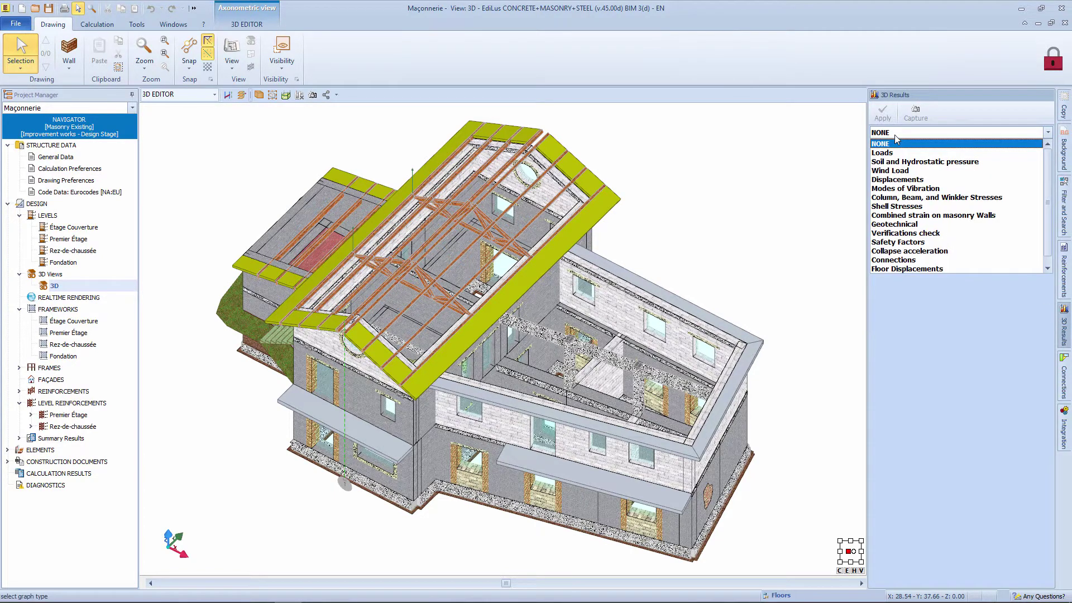
left_click(897, 180)
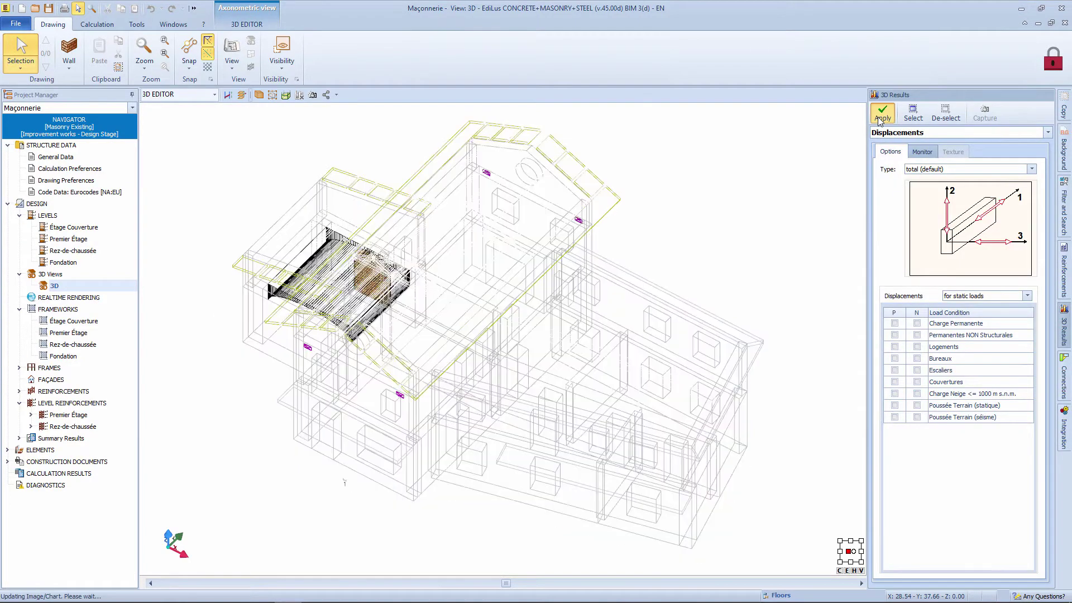
left_click(888, 248)
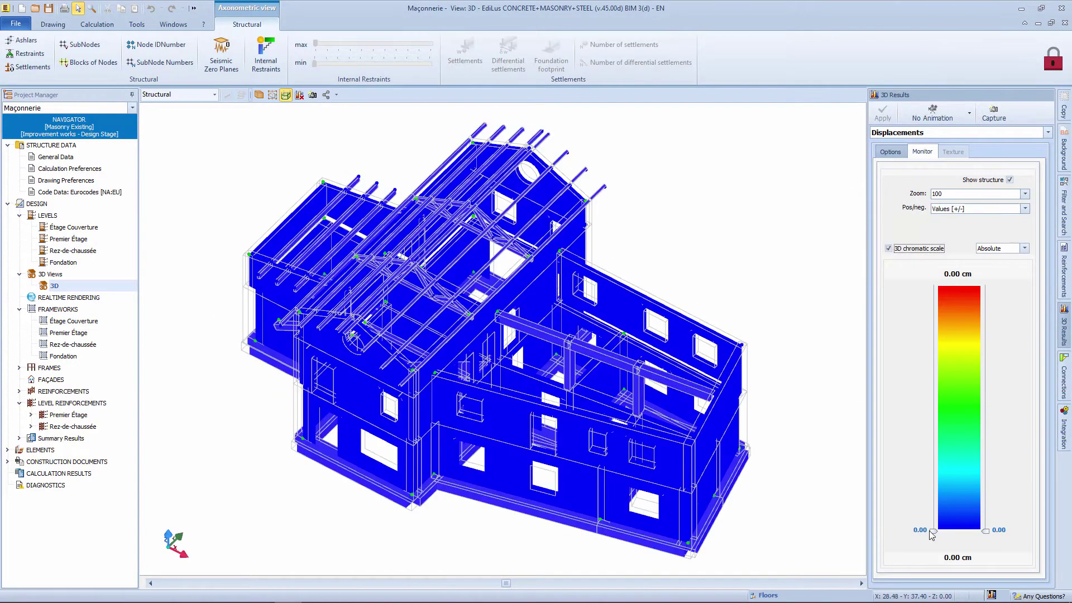
Step: Plot the Column, Beam, and Winkler Stresses on the structural model with the diagram zoom set to 500
left_click(943, 135)
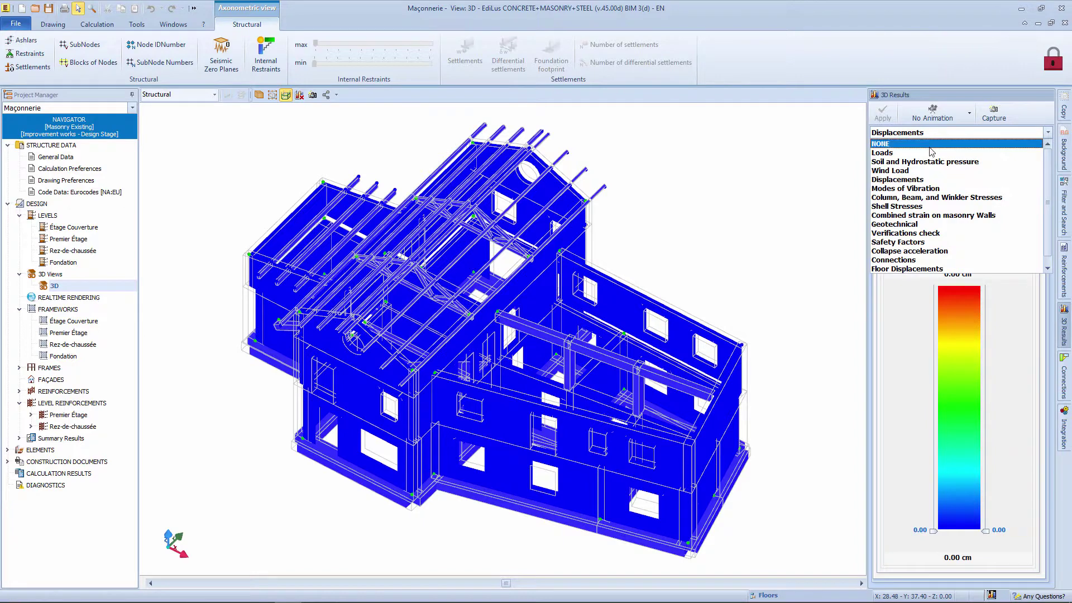
left_click(927, 197)
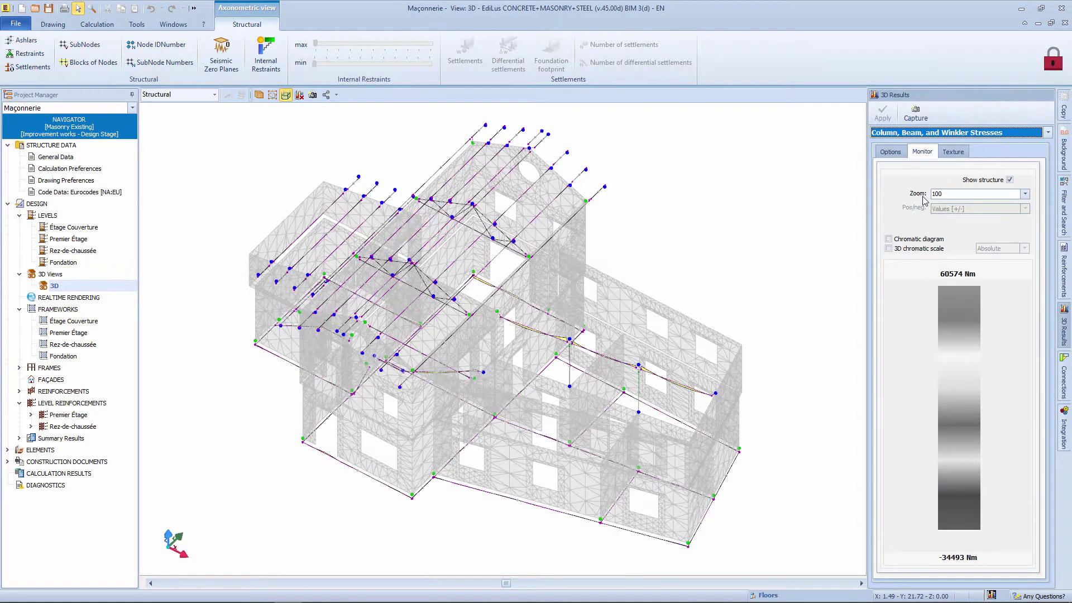
left_click(928, 156)
left_click(976, 194)
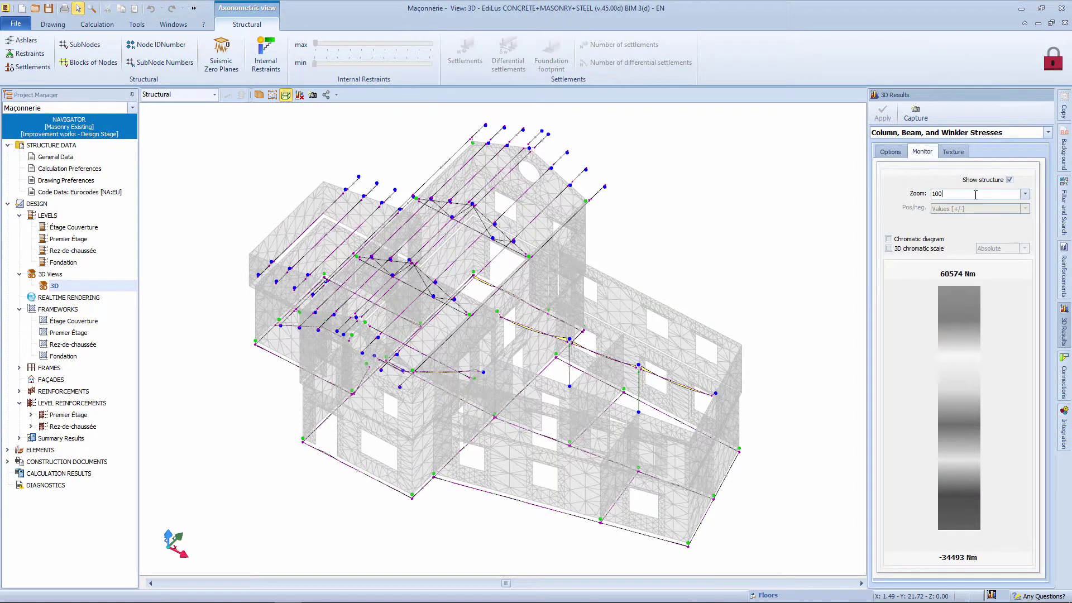
key("BackSpace")
key("BackSpace")
key("BackSpace")
type("500")
key("Return")
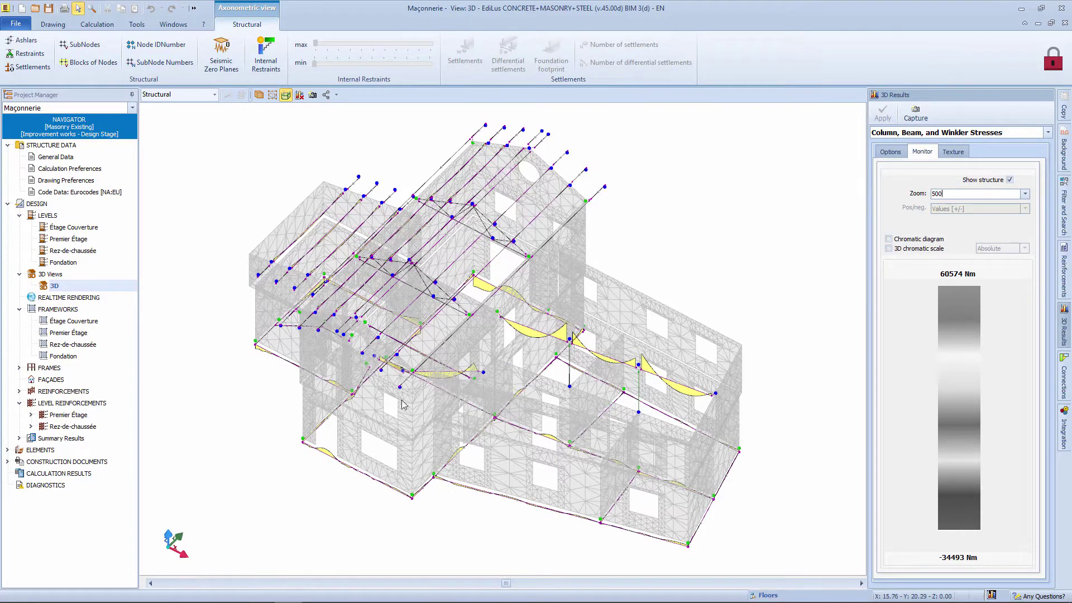
Step: Choose Shell Stresses as the 3D result type
left_click(916, 135)
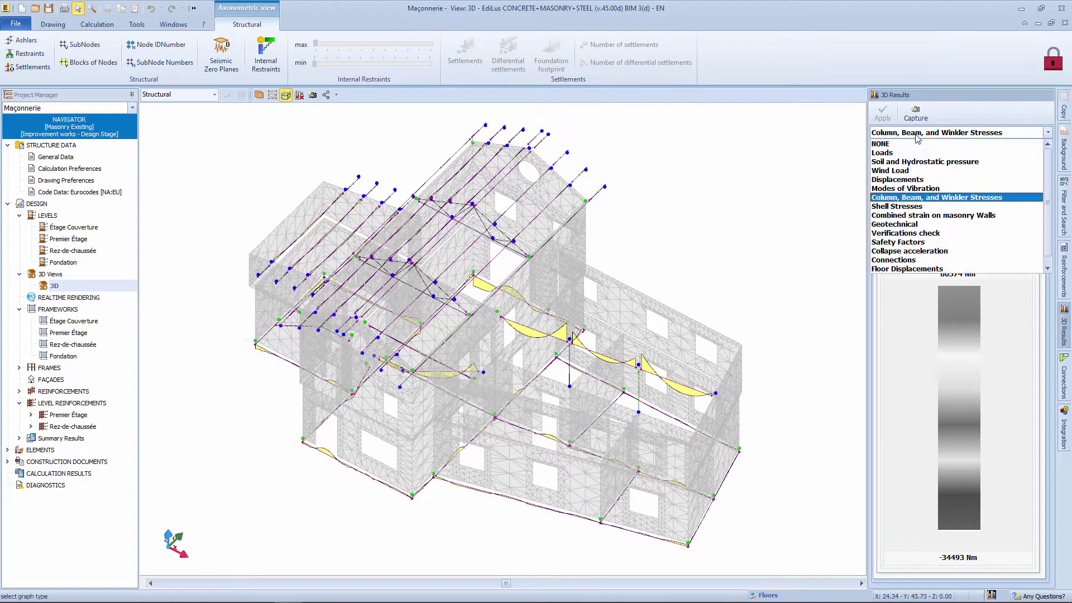
left_click(915, 206)
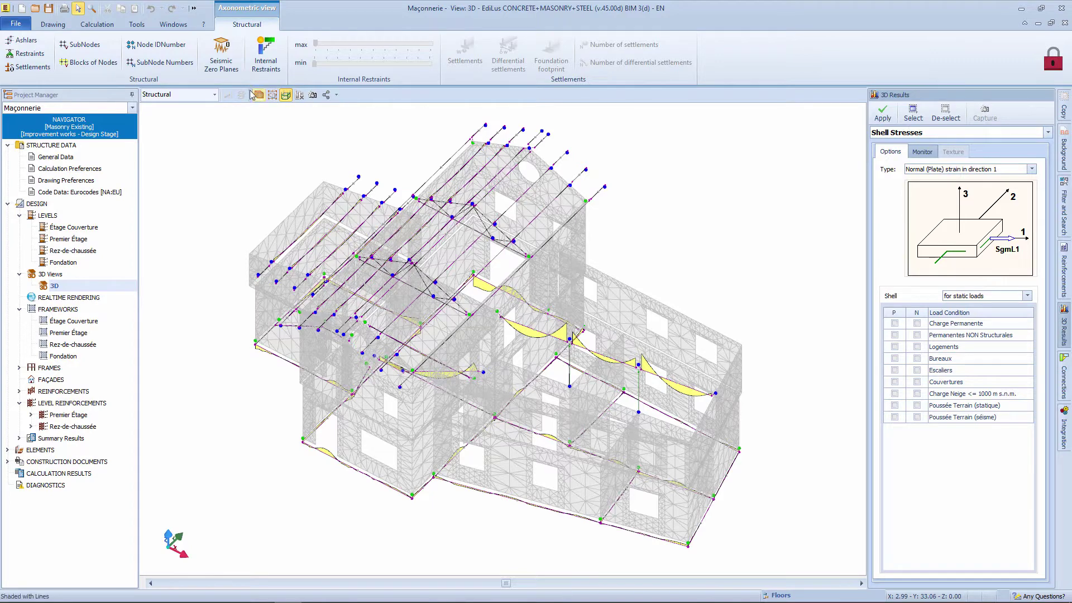
Step: Switch the view mode to Piers and show the stresses of the wide lower-level pier on the front façade
left_click(206, 95)
left_click(162, 166)
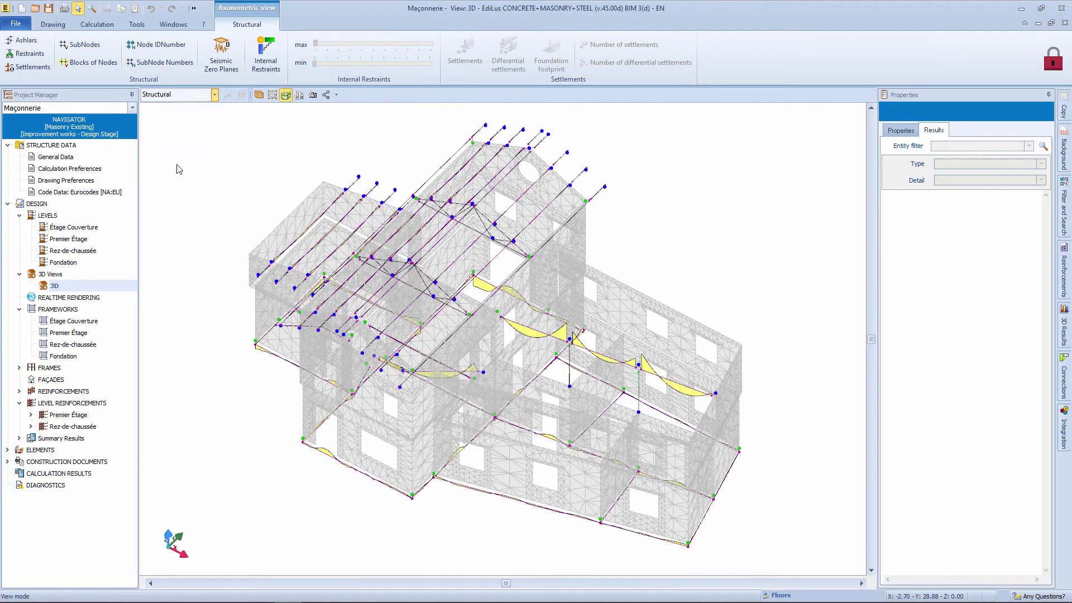
left_click(514, 478)
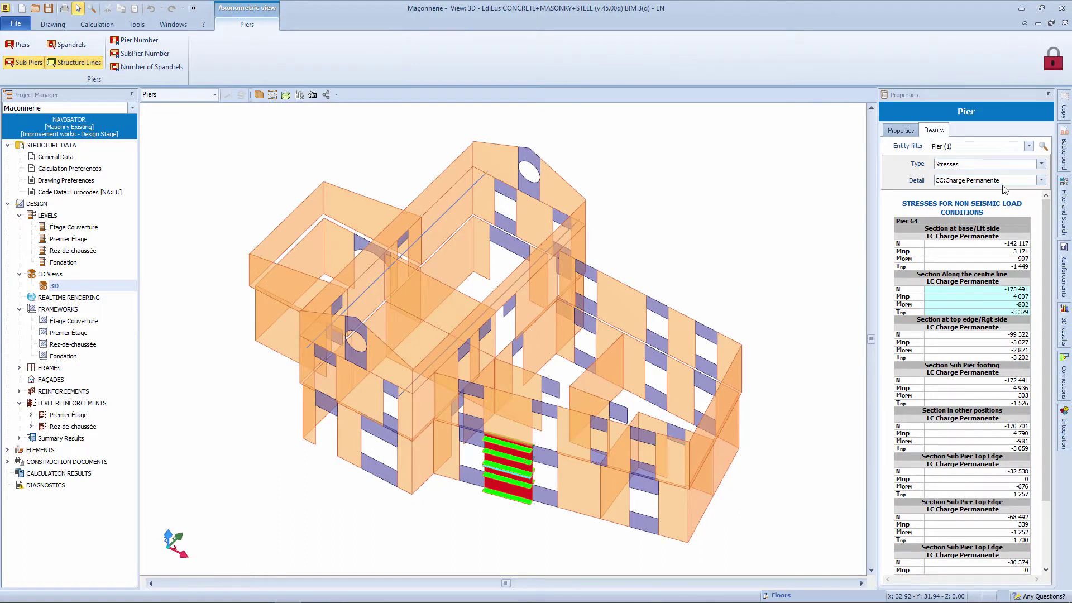
Step: Open the General Diagnosis and examine the structural model warnings and verification errors
left_click(982, 163)
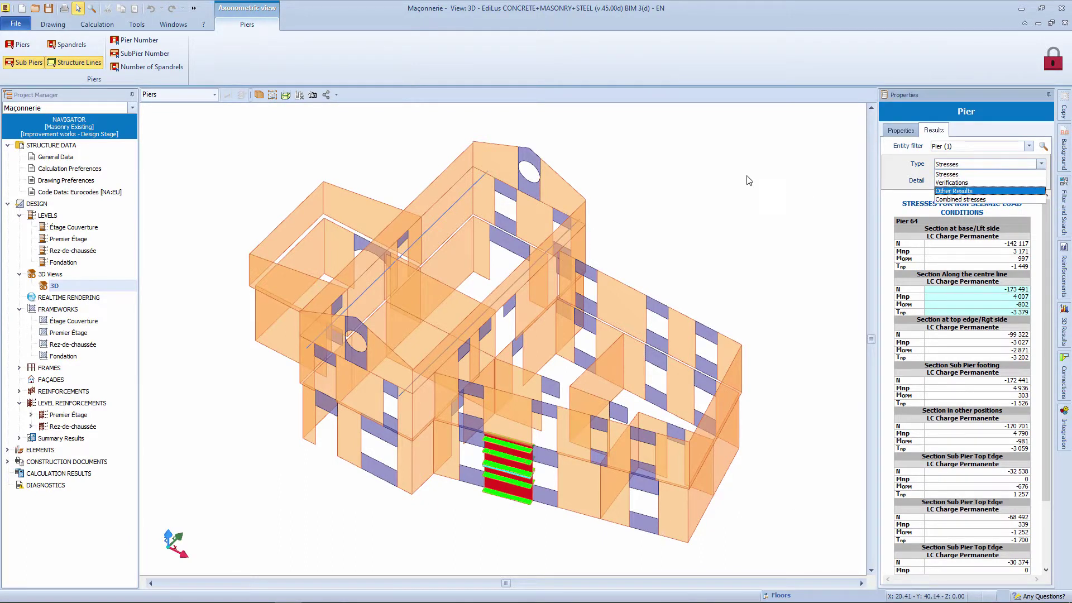
left_click(98, 25)
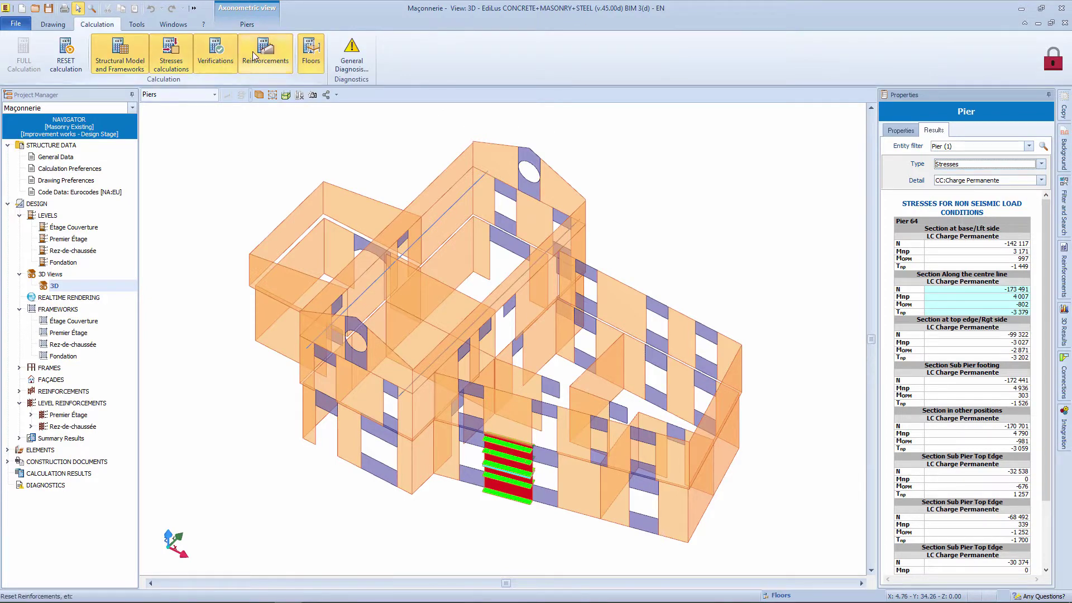
left_click(358, 62)
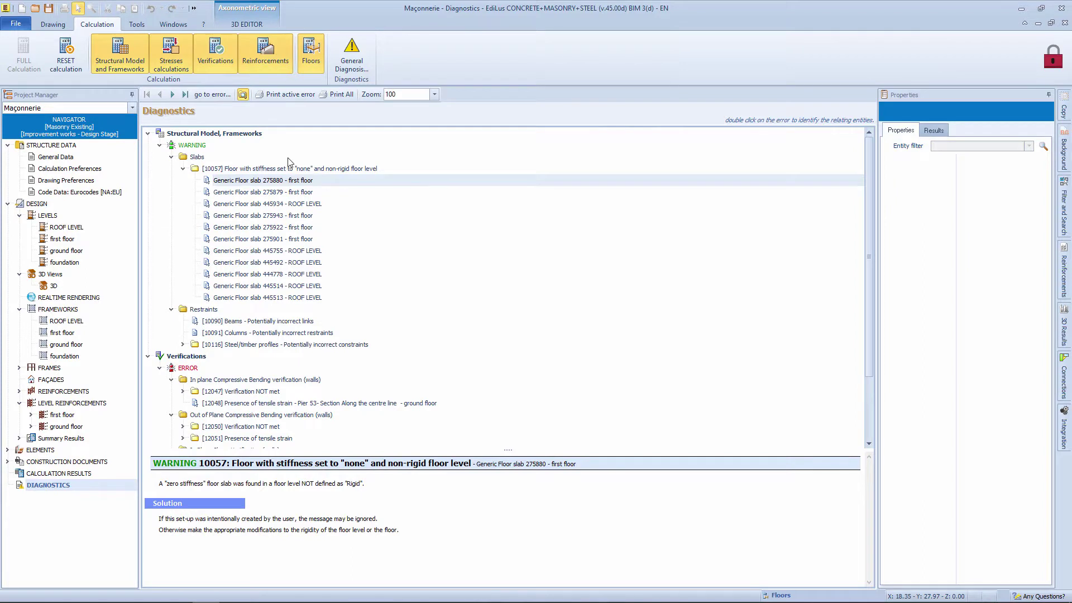
scroll(258, 274, "down", 2)
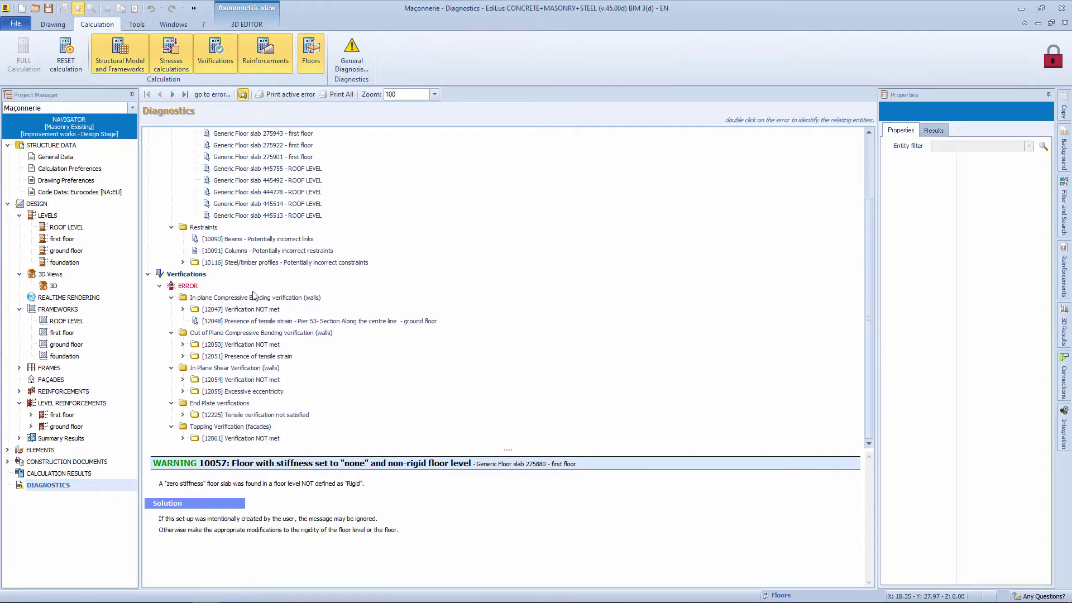
Step: Expand error 12054 under In Plane Shear Verification (walls) and locate Pier 22 on the first floor in the 3D model
left_click(182, 379)
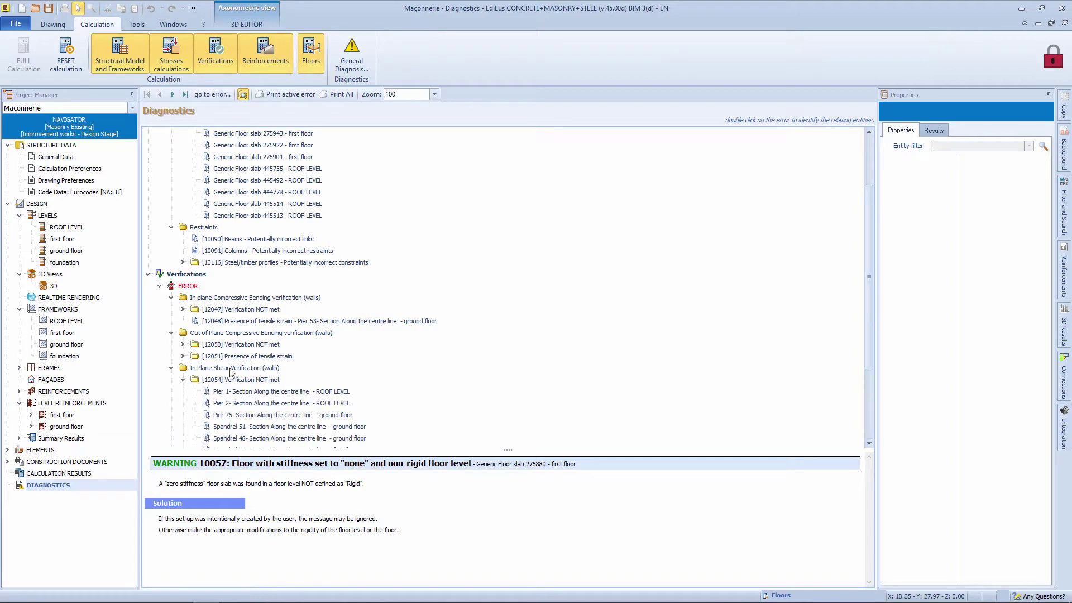
scroll(246, 350, "down", 3)
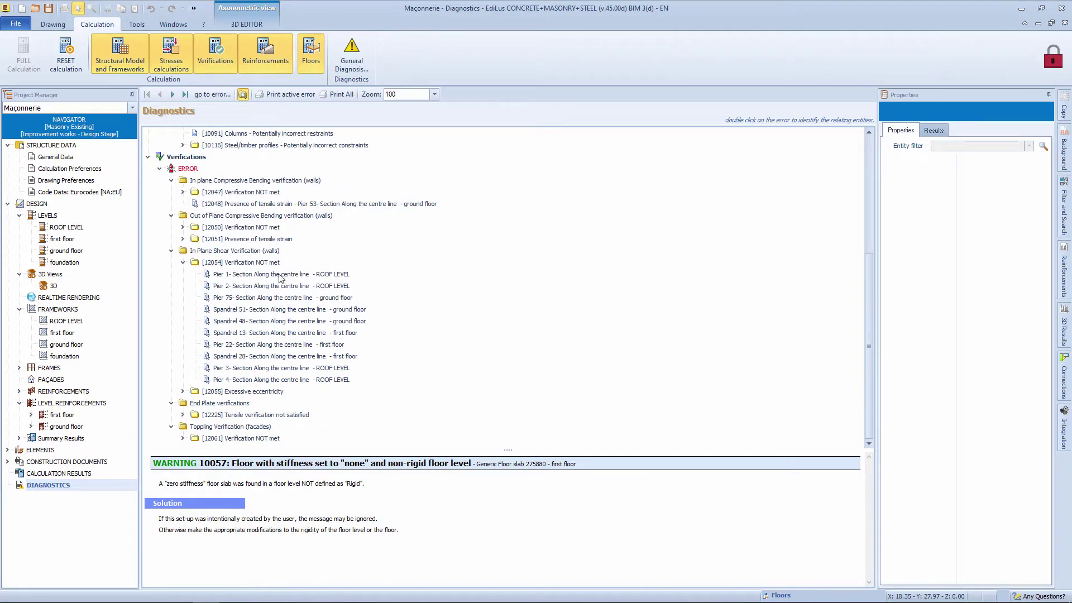
double_click(220, 345)
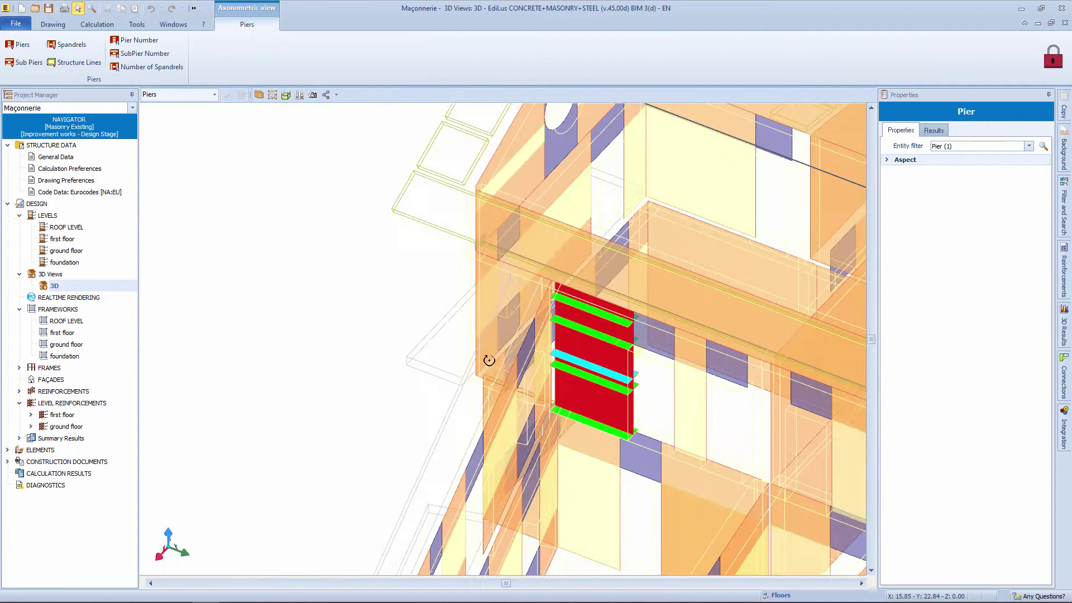
middle_click_drag(490, 360, 486, 360)
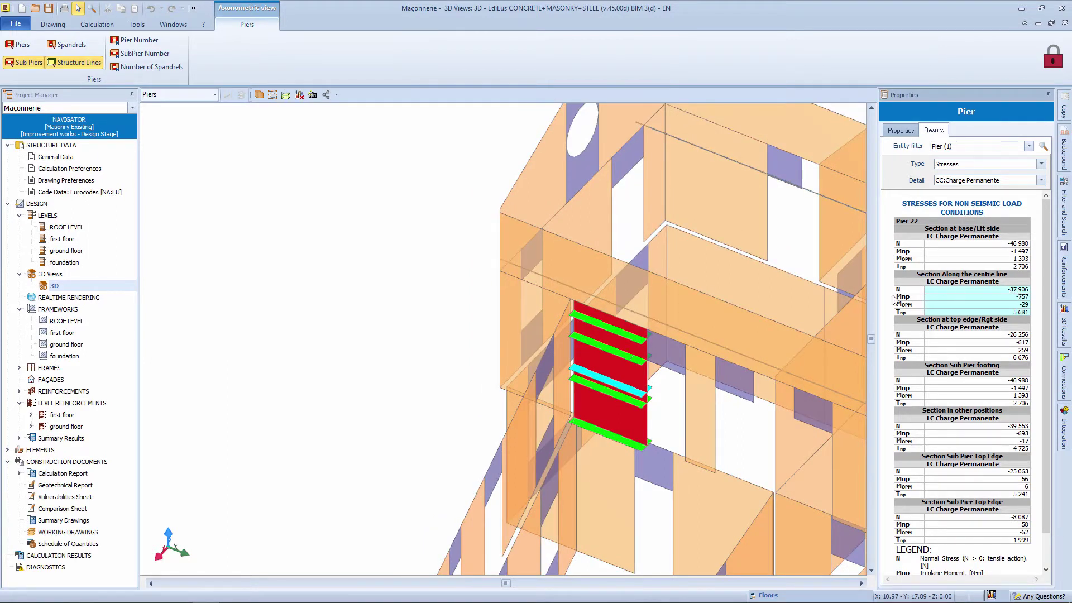
Step: Switch the view mode back to 3D EDITOR and show the building from its gable façade with the round window
left_click(215, 95)
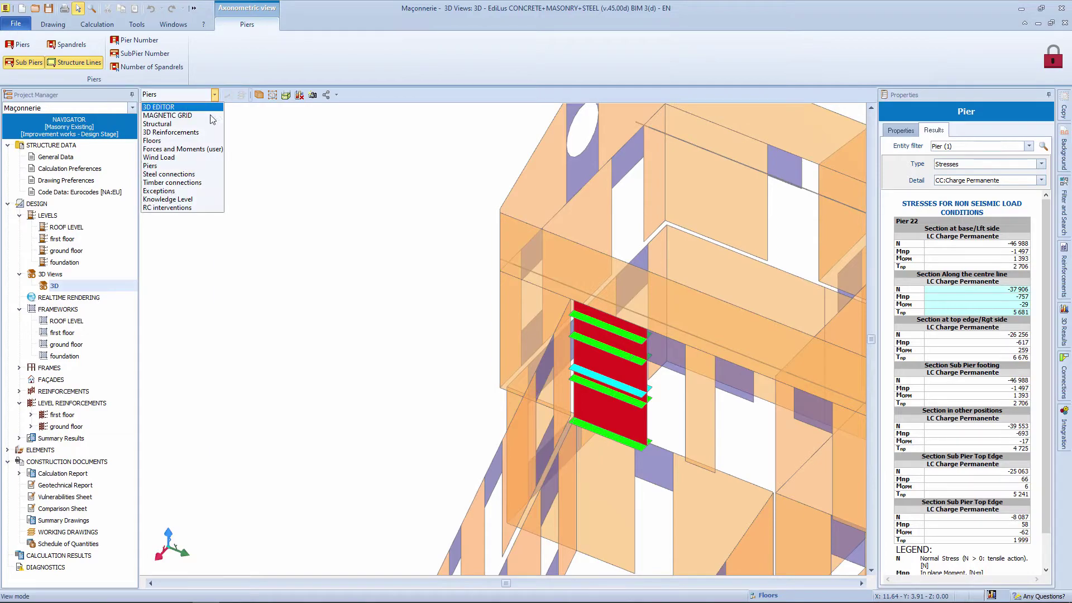
left_click(159, 107)
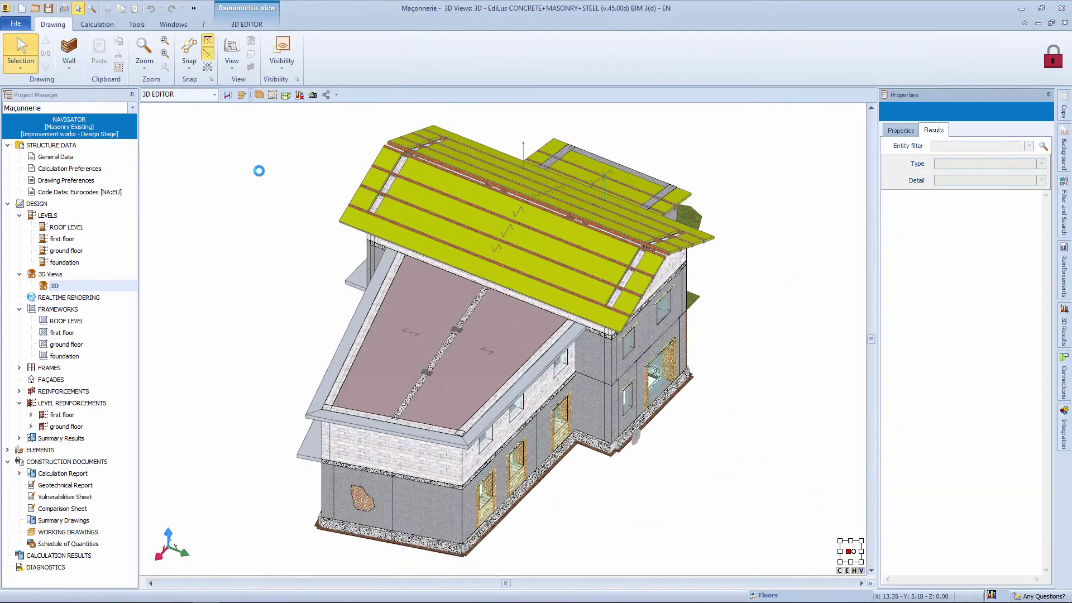
middle_click_drag(404, 267, 395, 314)
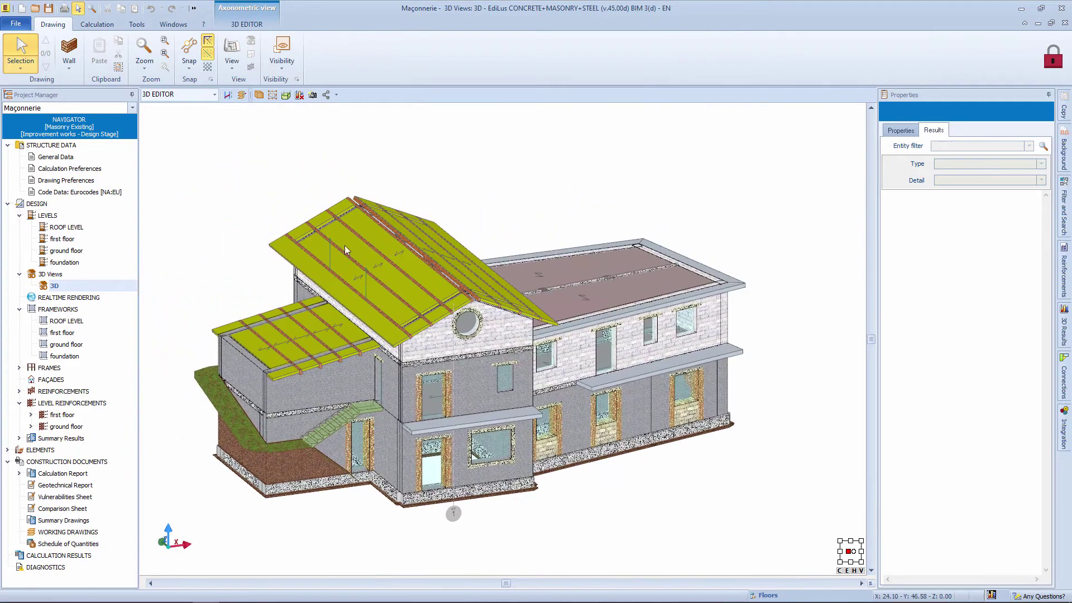
Step: Reopen the General Diagnosis to read the Pier 22 shear error, and return to the 3D view
left_click(246, 24)
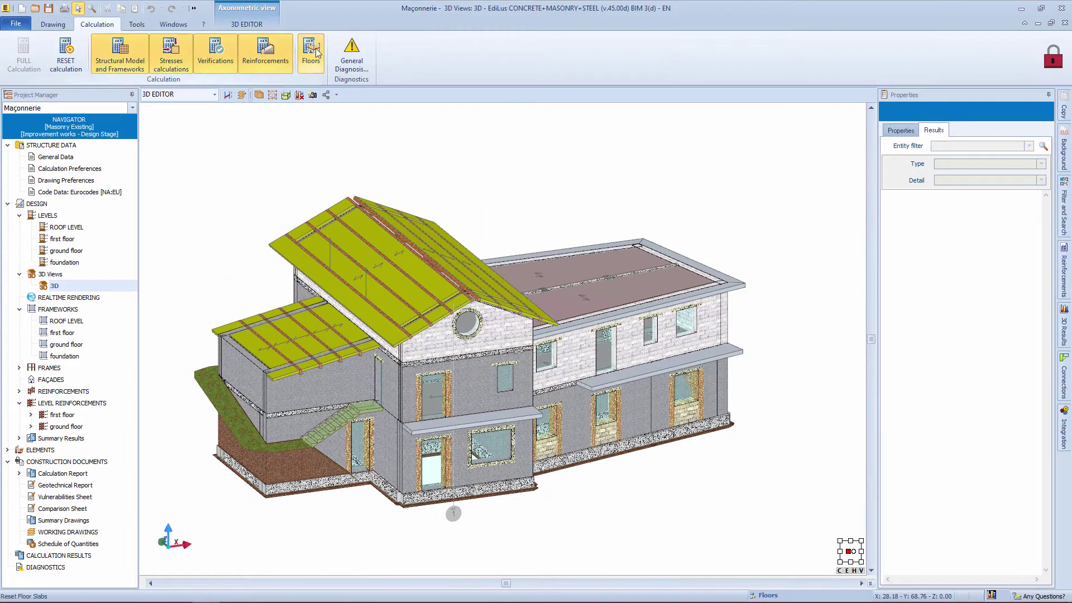
left_click(352, 53)
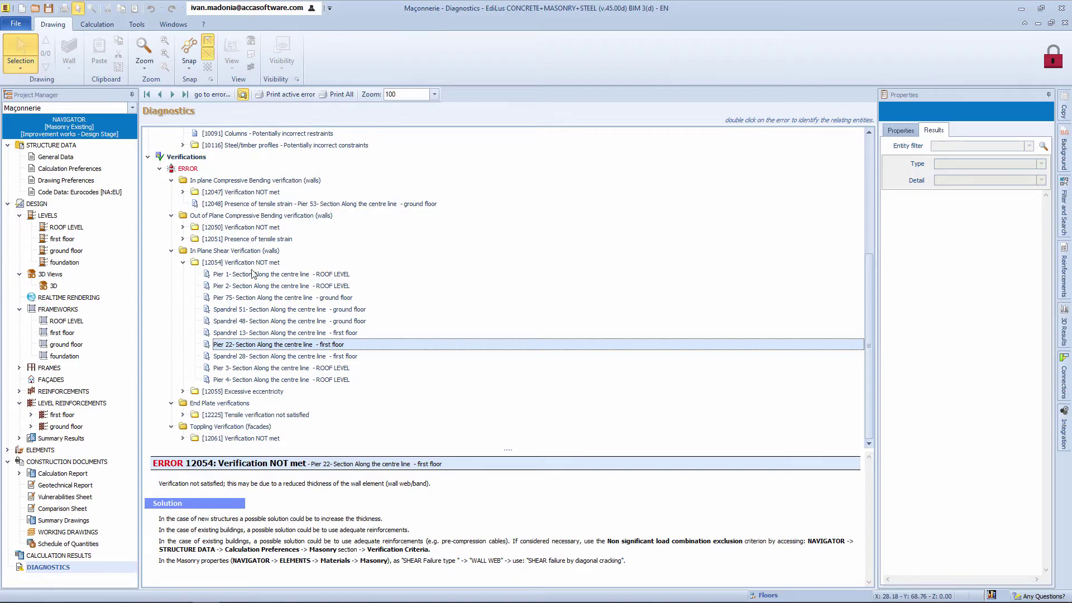
double_click(56, 286)
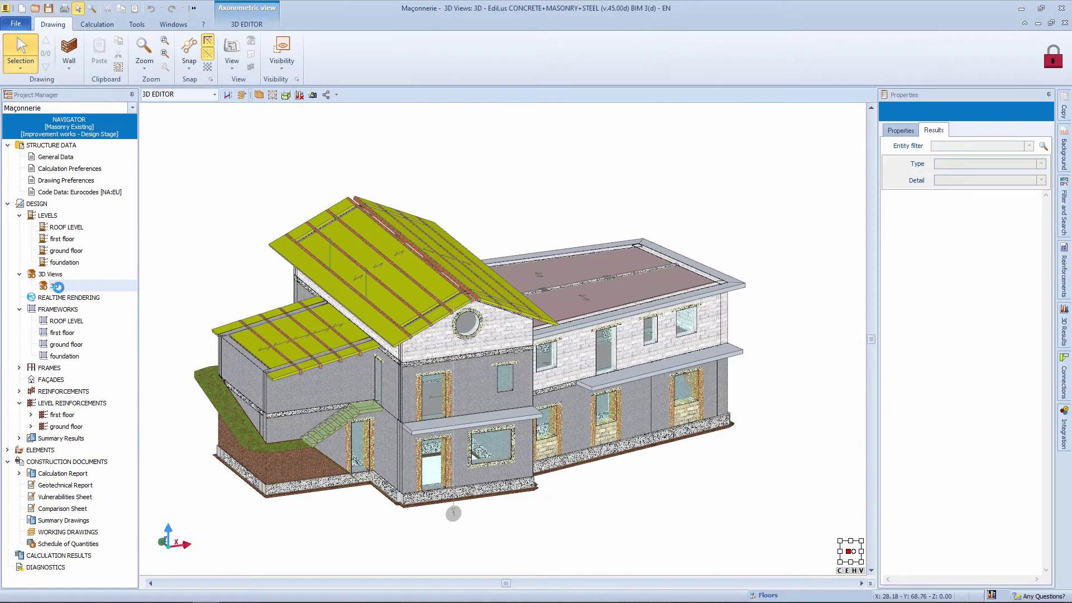
Step: Plot Collapse acceleration as Percentage for masonry Shear in Pier plane, lowering the scale's upper limit to isolate the yellow-to-red piers
left_click(1064, 333)
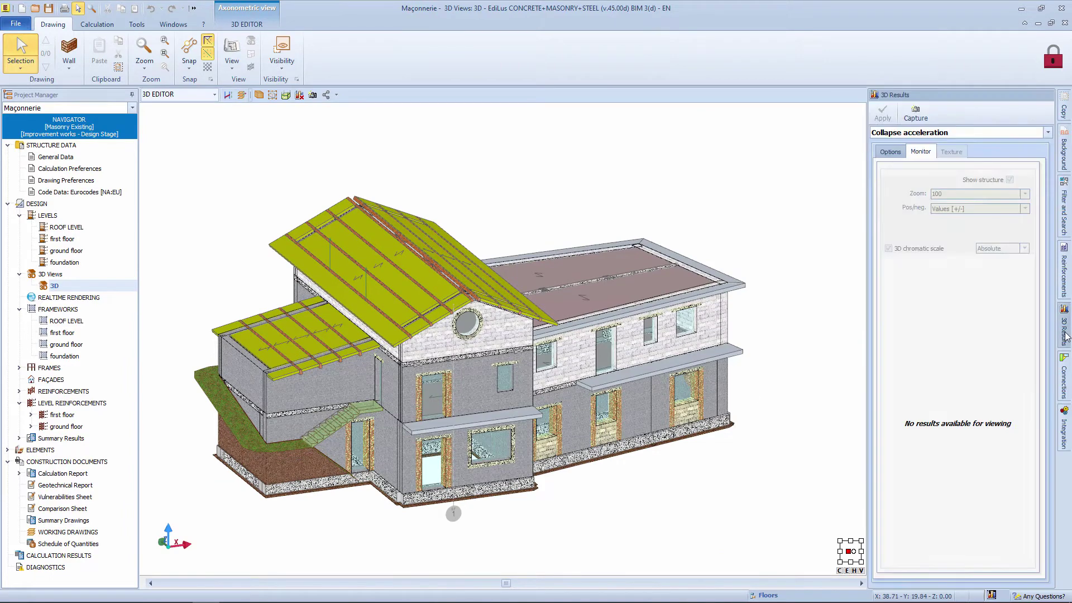
left_click(887, 133)
left_click(926, 254)
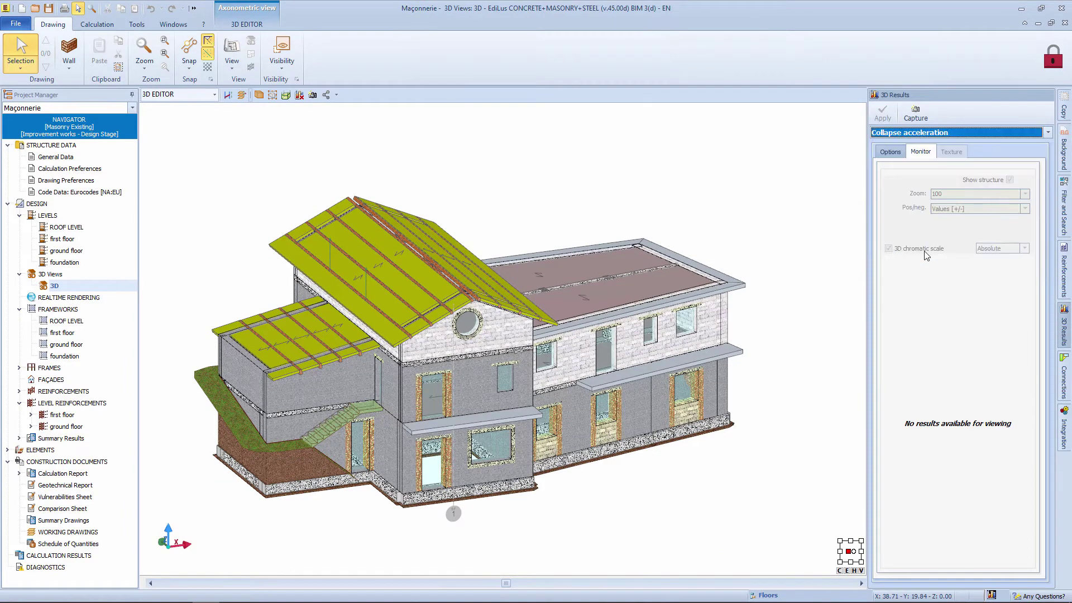
left_click(891, 151)
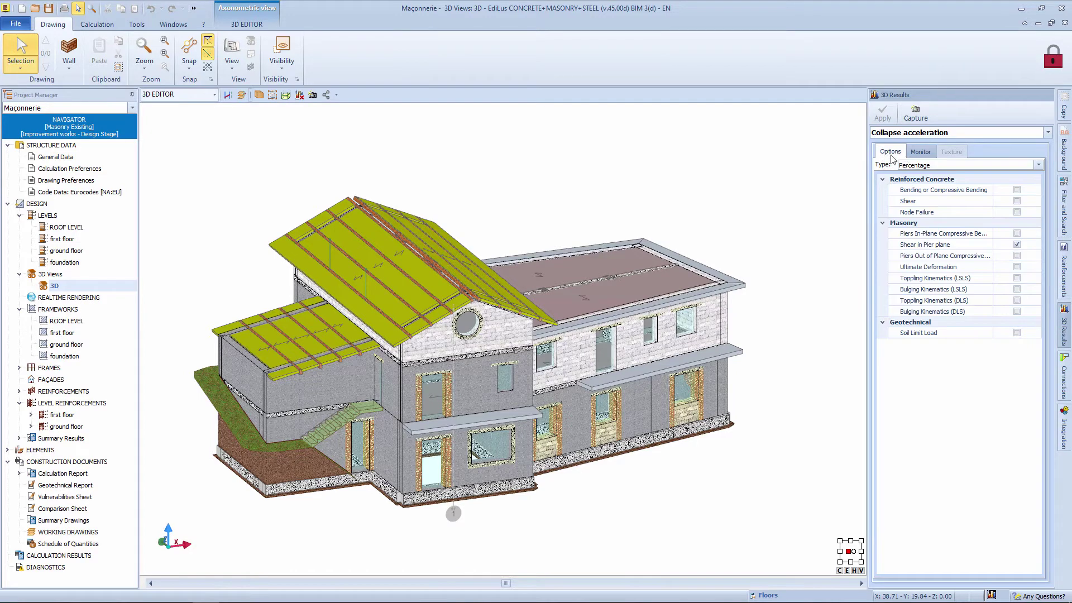
left_click(1018, 245)
left_click(919, 152)
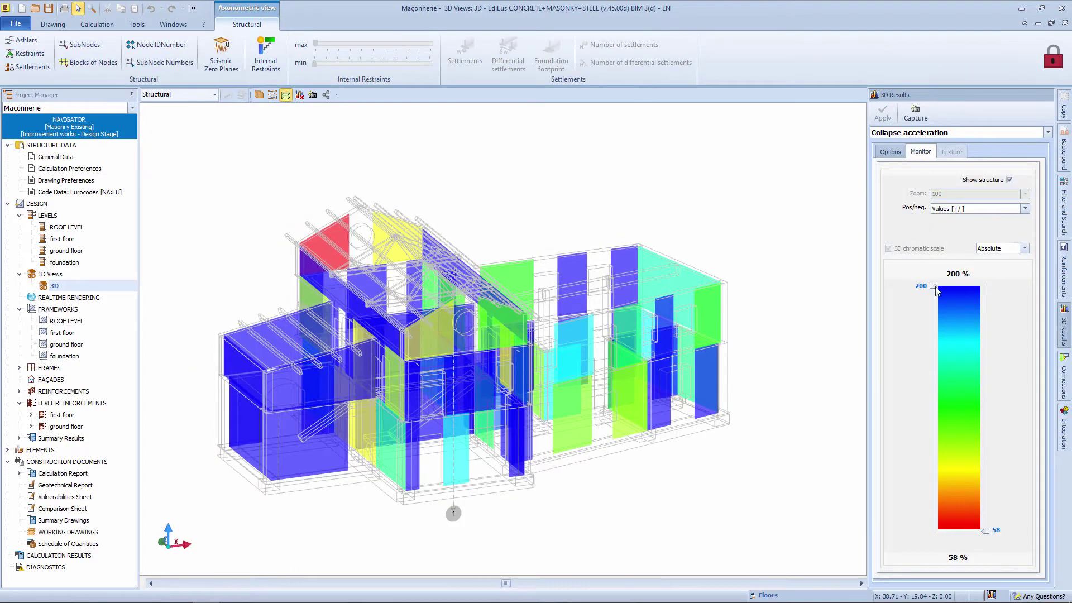
left_click_drag(932, 324, 934, 458)
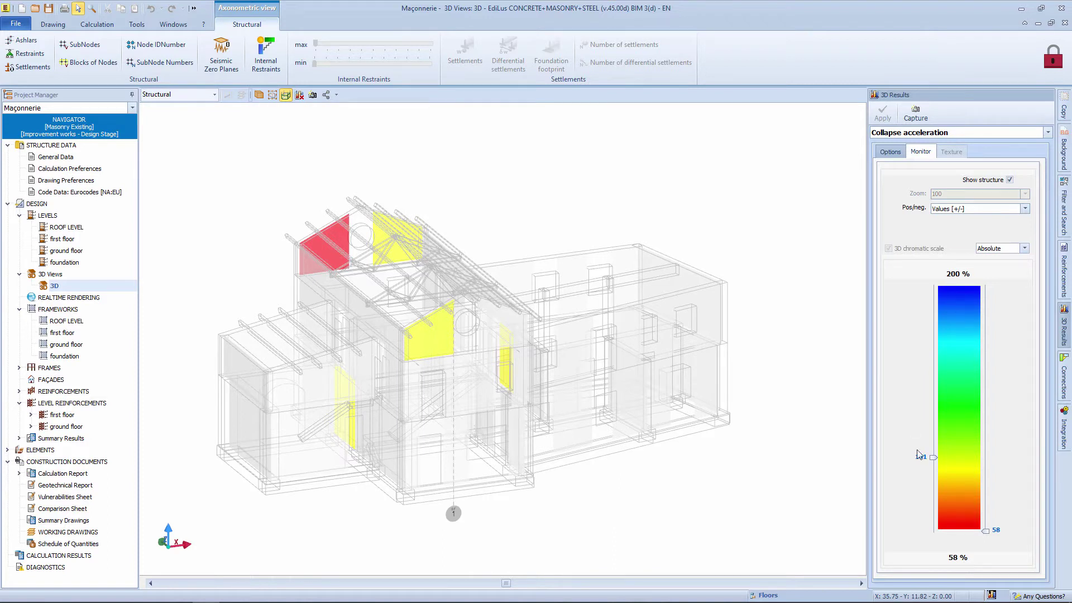
left_click(897, 155)
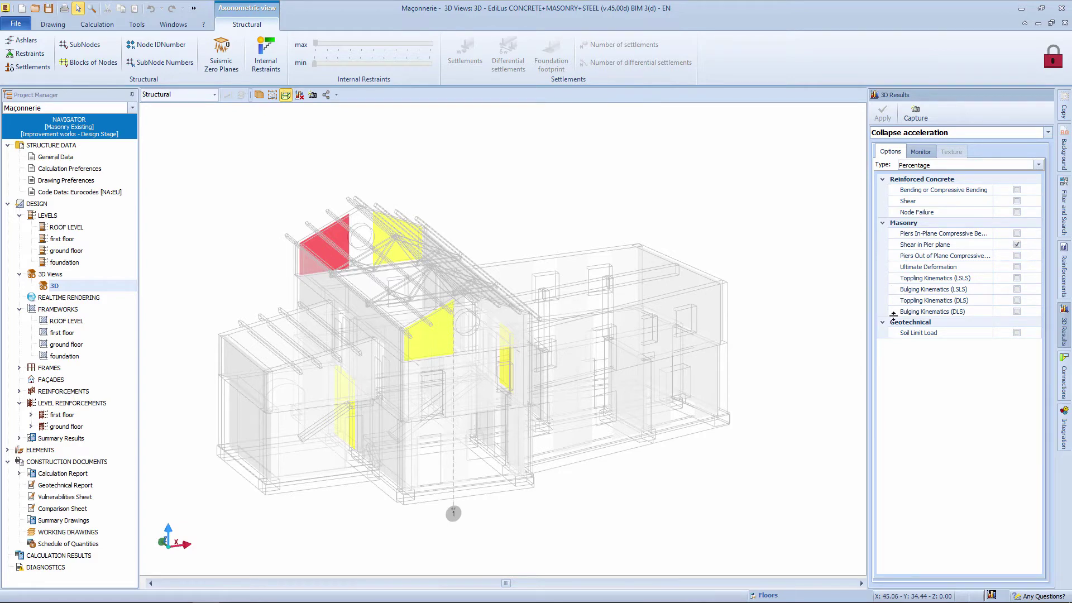
Step: Reset the result charts and return the view mode to 3D EDITOR
left_click(299, 95)
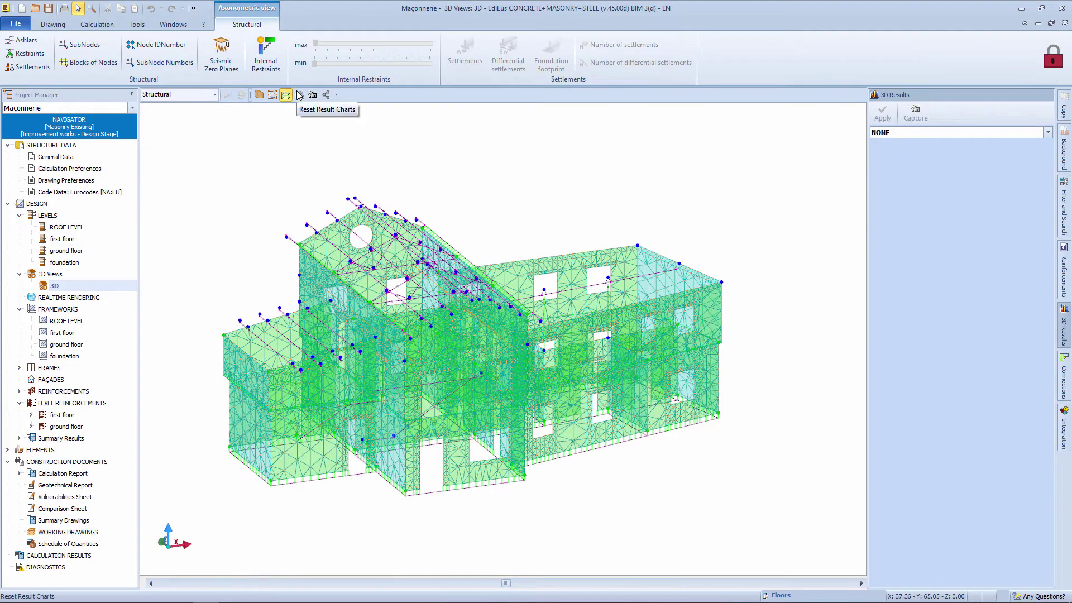
left_click(214, 95)
left_click(200, 108)
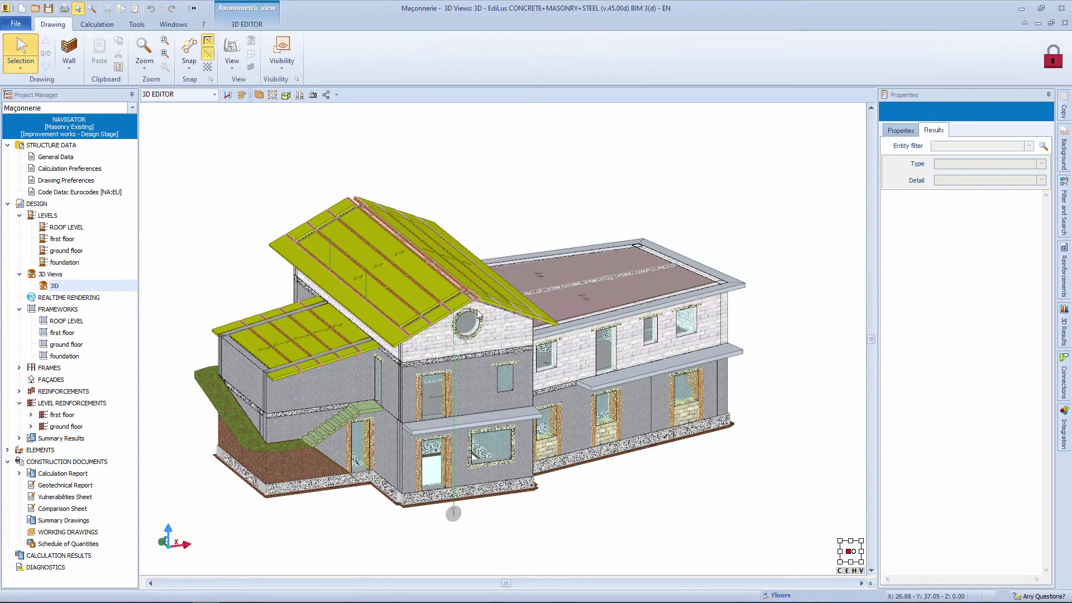
Step: Select the façade calculation section on the gable façade and check its Toppling and Bulging analysis type settings
left_click(451, 515)
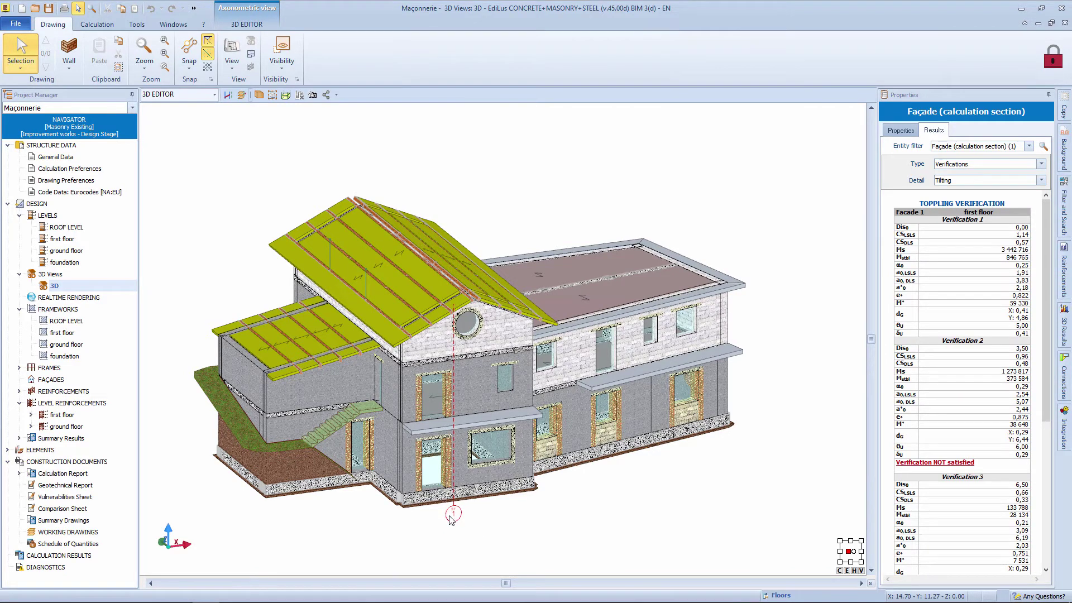
left_click(906, 132)
left_click(996, 195)
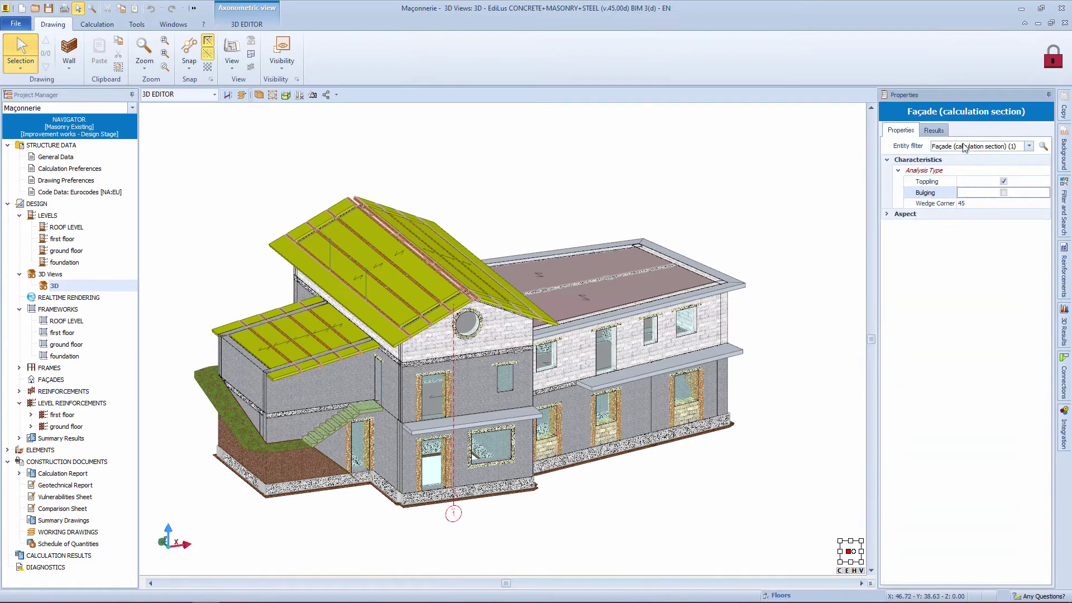
Step: Examine the Tilting verification results of the façade calculation section through all three verifications
left_click(932, 131)
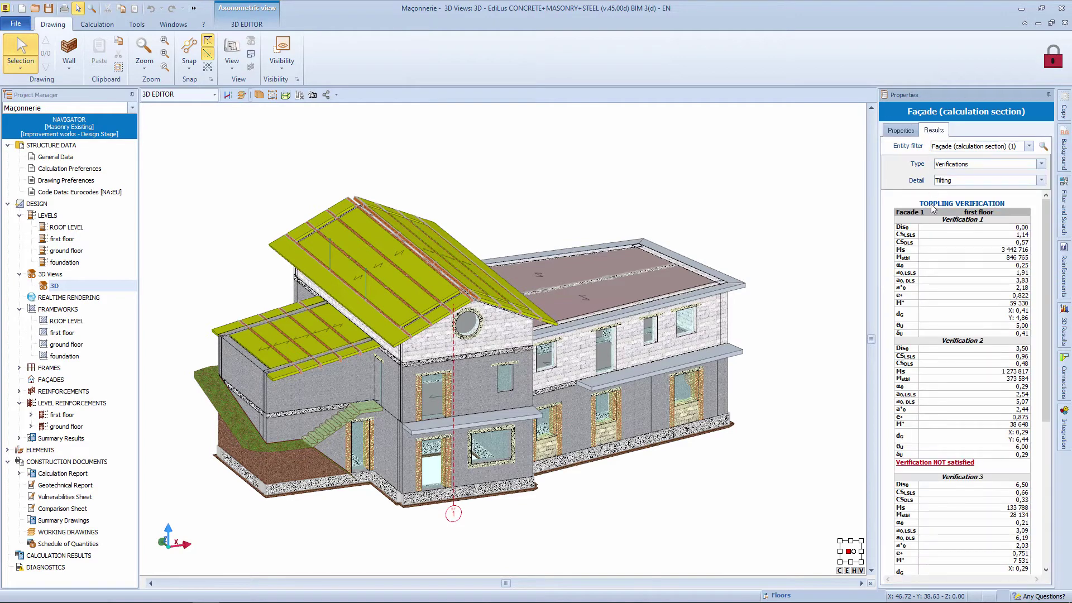
scroll(962, 472, "down", 6)
scroll(964, 474, "up", 5)
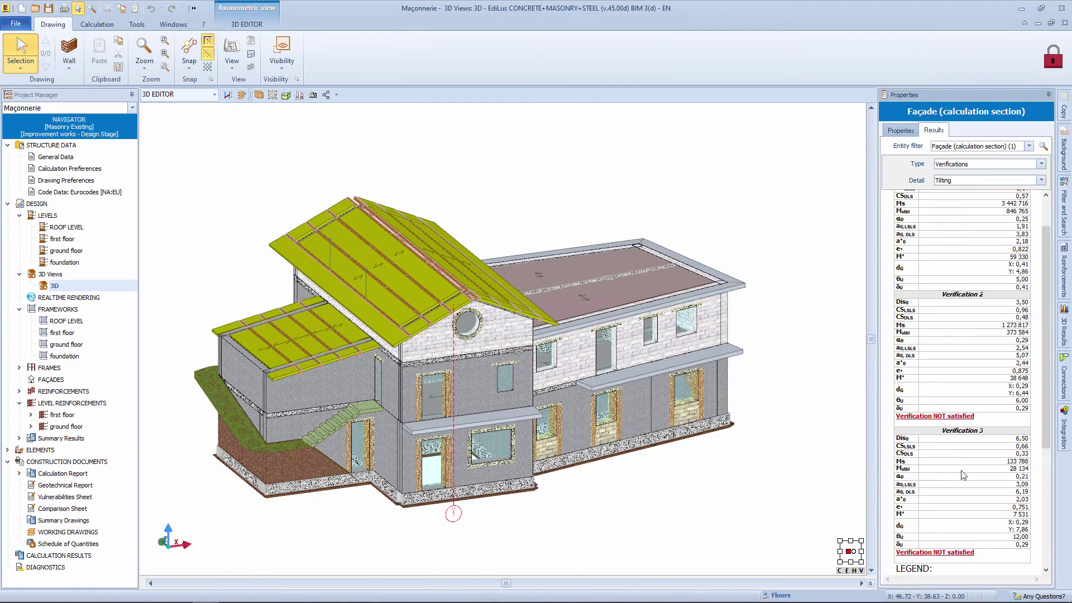
scroll(962, 476, "down", 3)
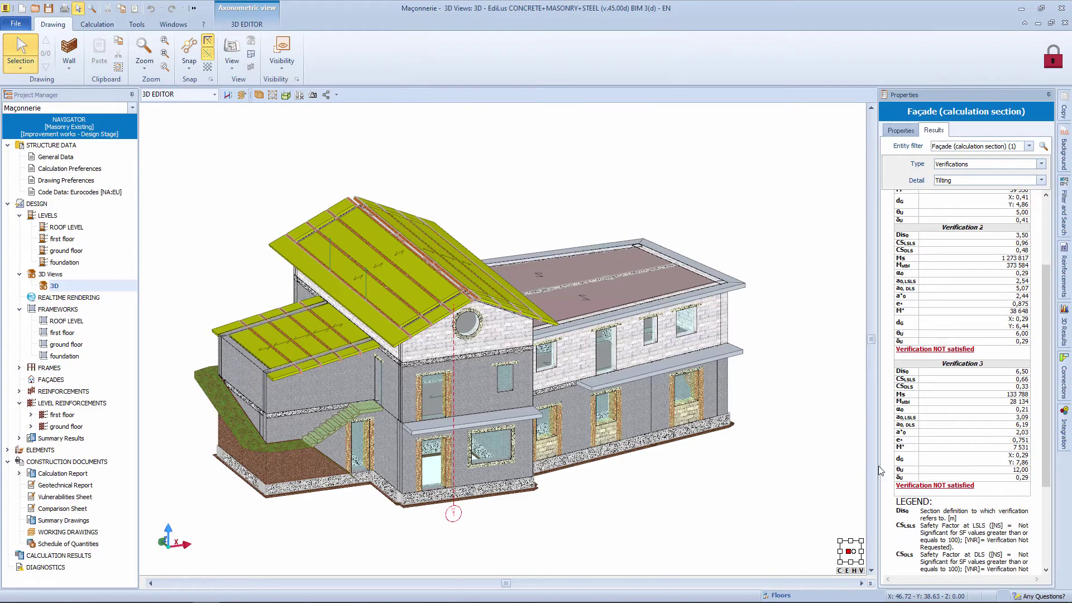
Step: Select the first-floor tie by its anchor plate under the round-window gable and show its Shear verification
scroll(514, 349, "up", 6)
left_click(513, 351)
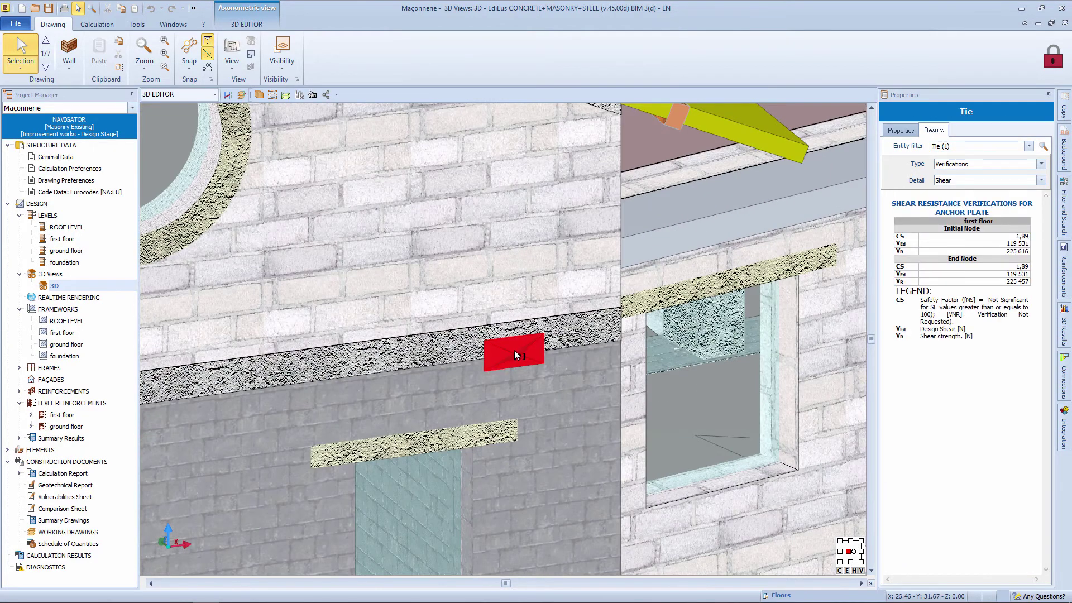
middle_click_drag(514, 350, 412, 239)
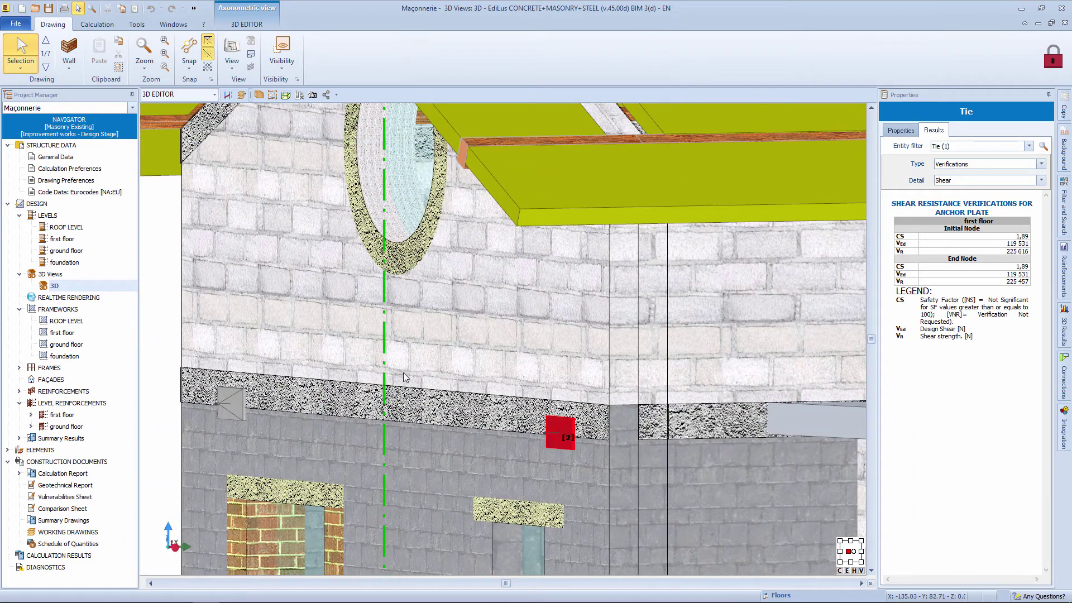
left_click(445, 351)
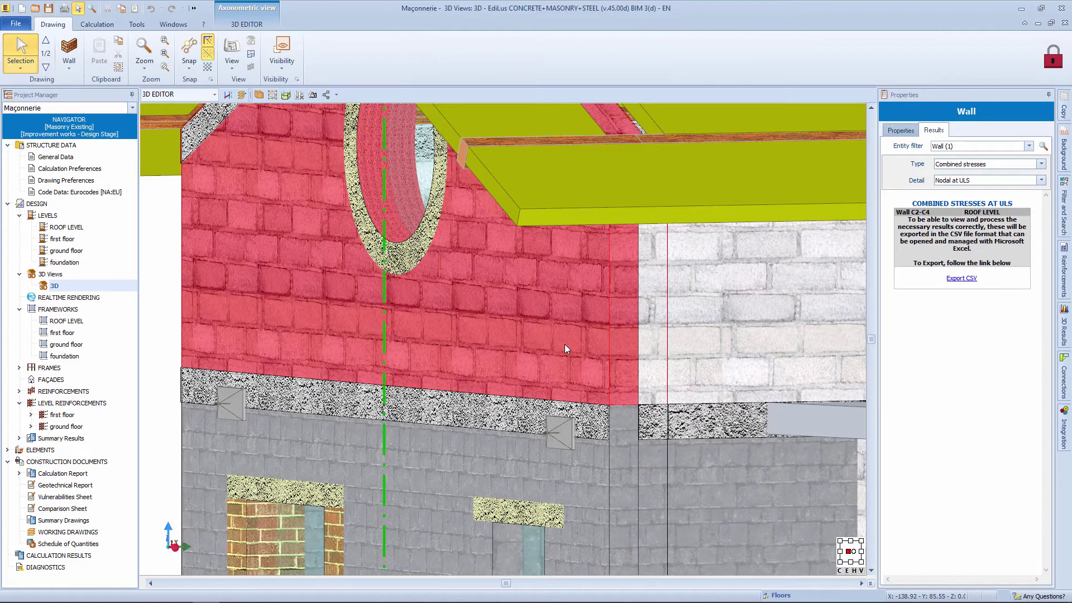
left_click(562, 430)
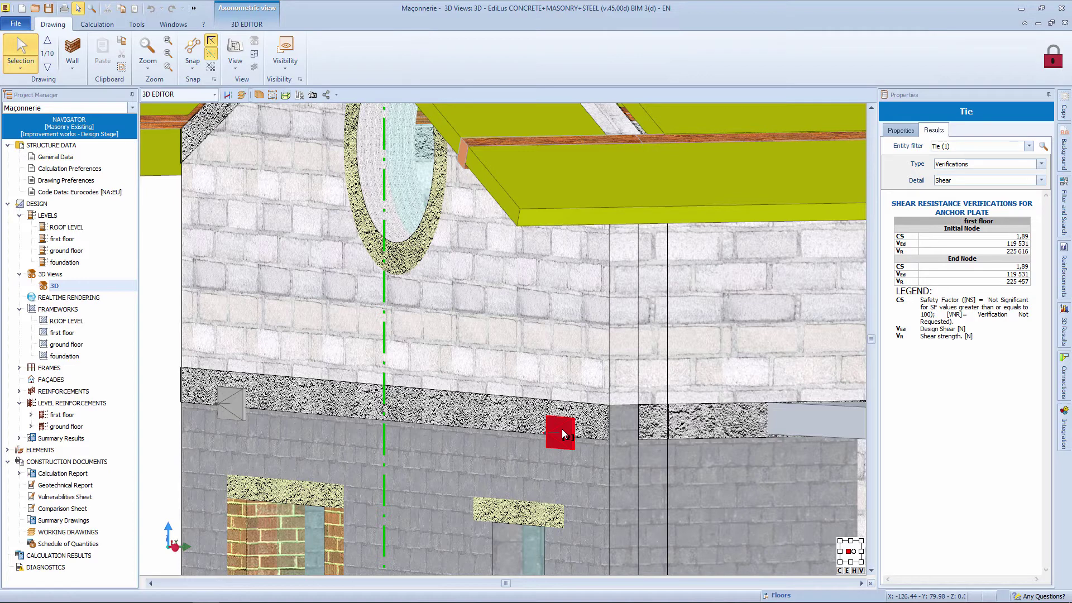
Step: Review the tie's Punching and Tension verifications, and set the result detail back to Shear
left_click(966, 180)
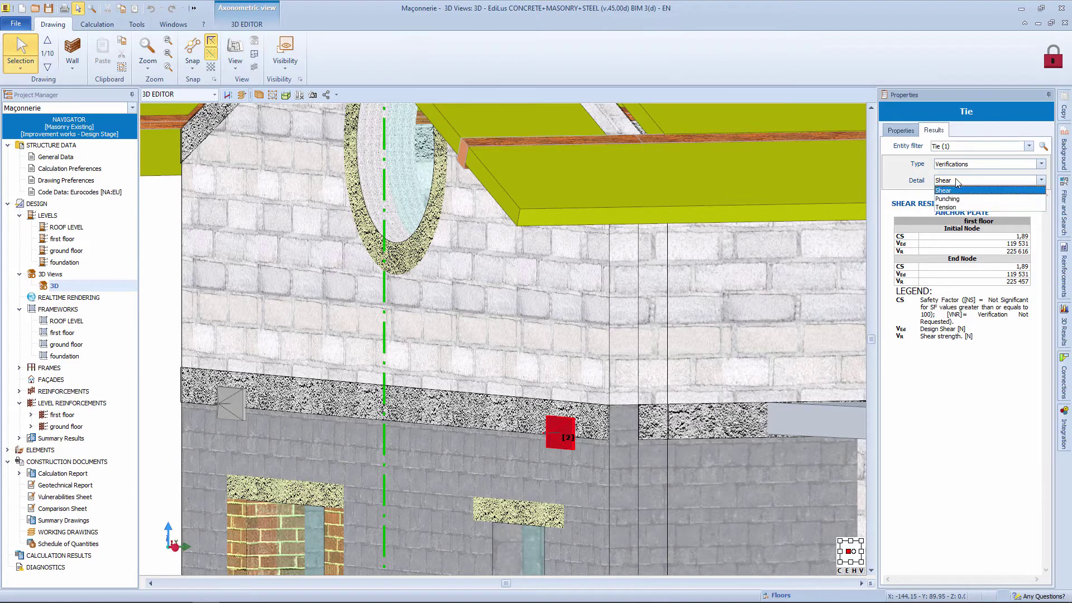
left_click(954, 198)
left_click(959, 184)
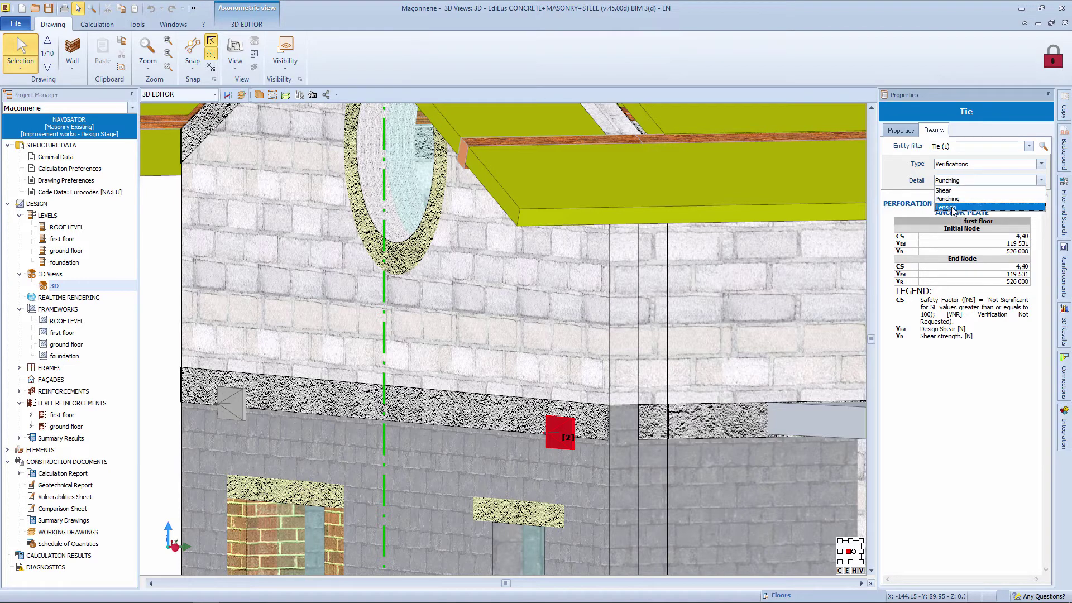
left_click(954, 205)
left_click(953, 184)
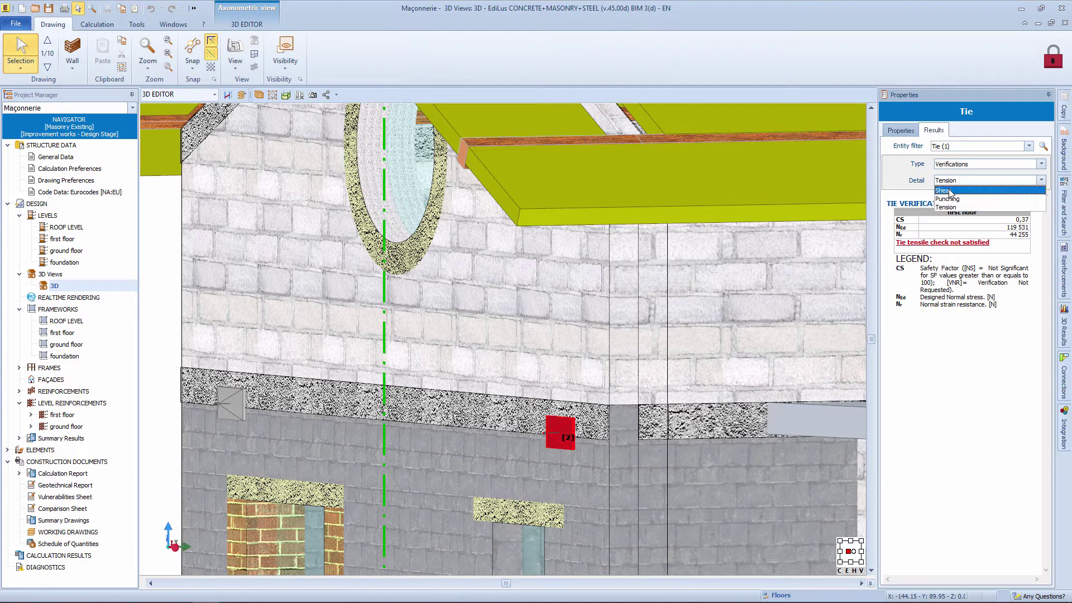
left_click(950, 192)
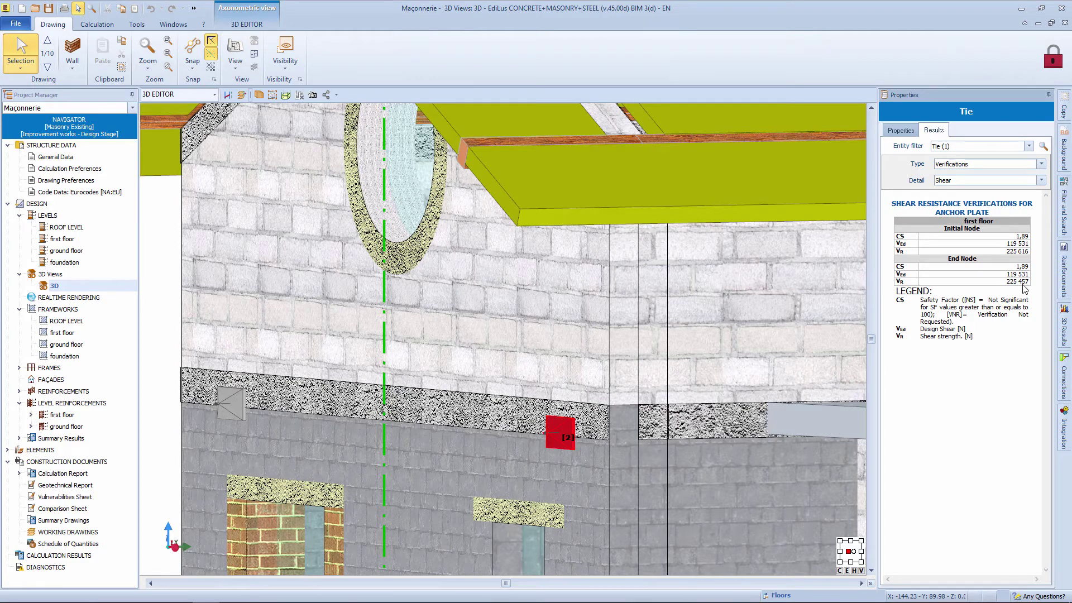
Step: Display the structural mesh model and check the thickness and material of the wall shell element just above the first-floor façade window
left_click(286, 94)
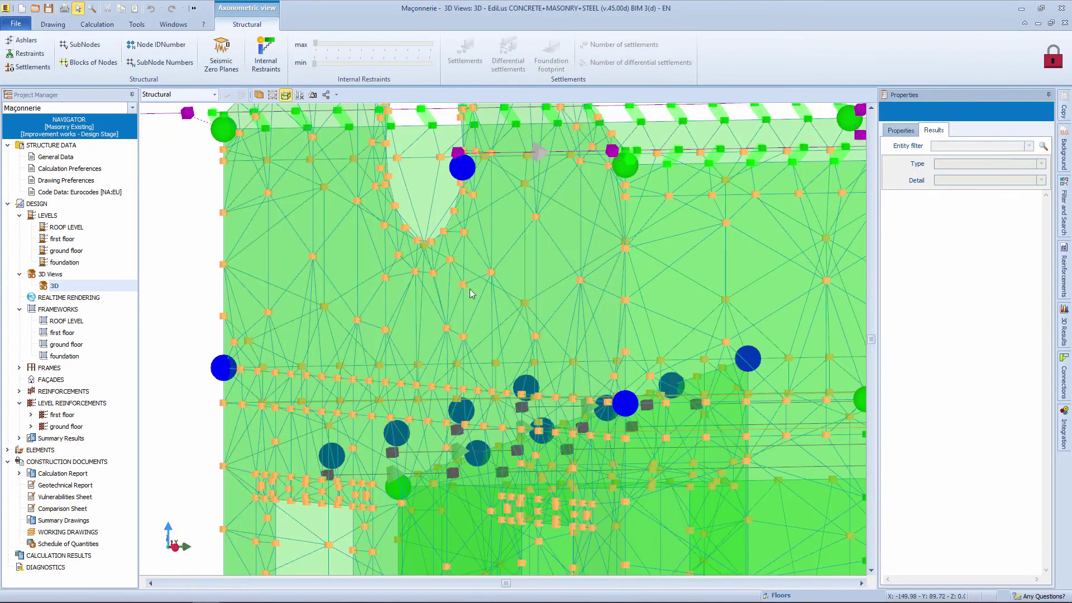
middle_click_drag(471, 293, 561, 409)
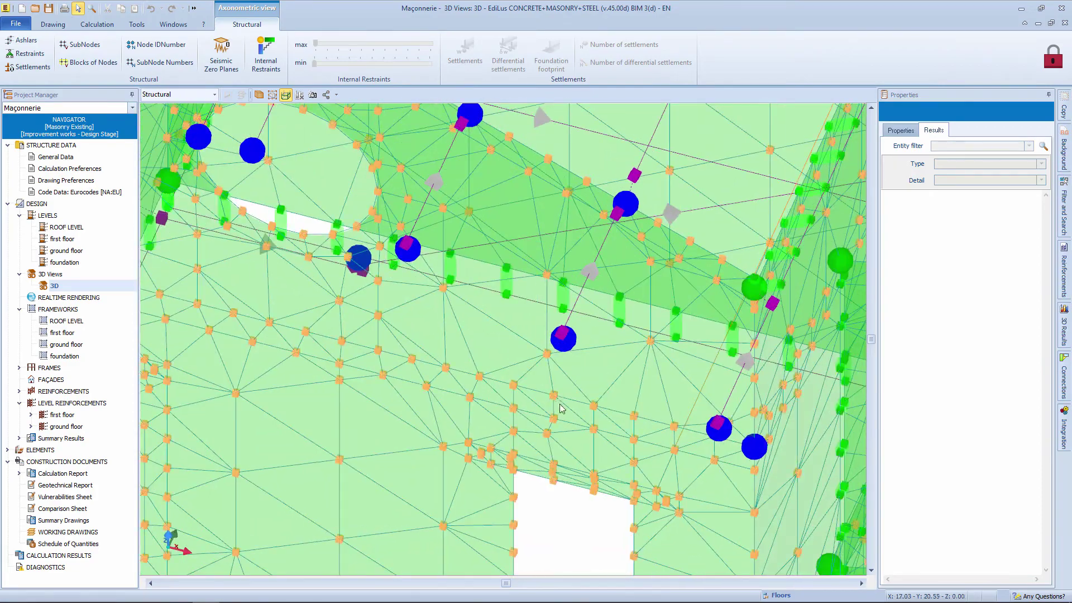
left_click(610, 426)
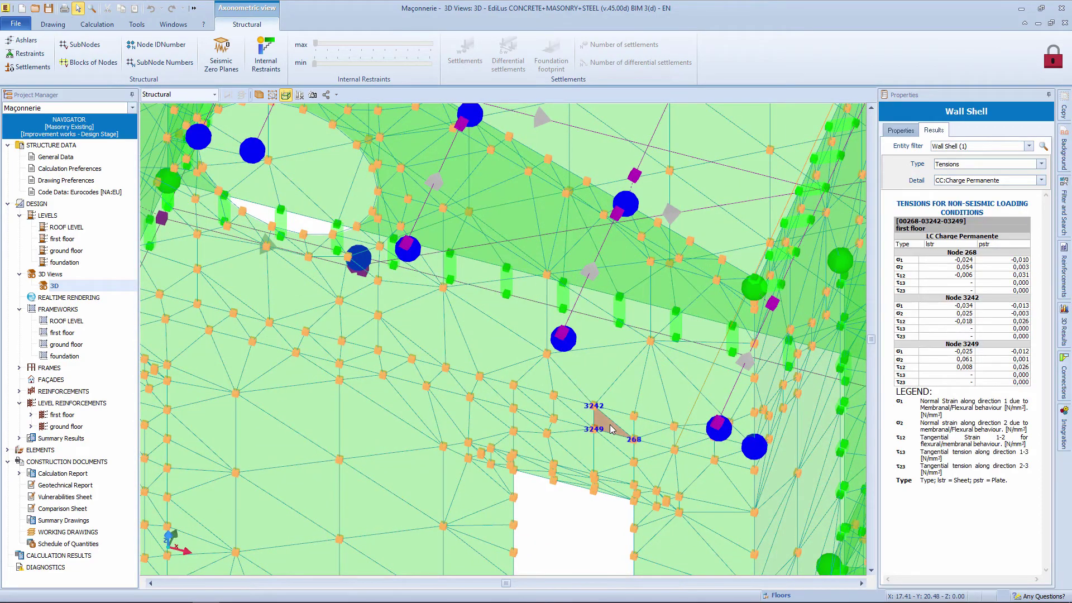
left_click(901, 131)
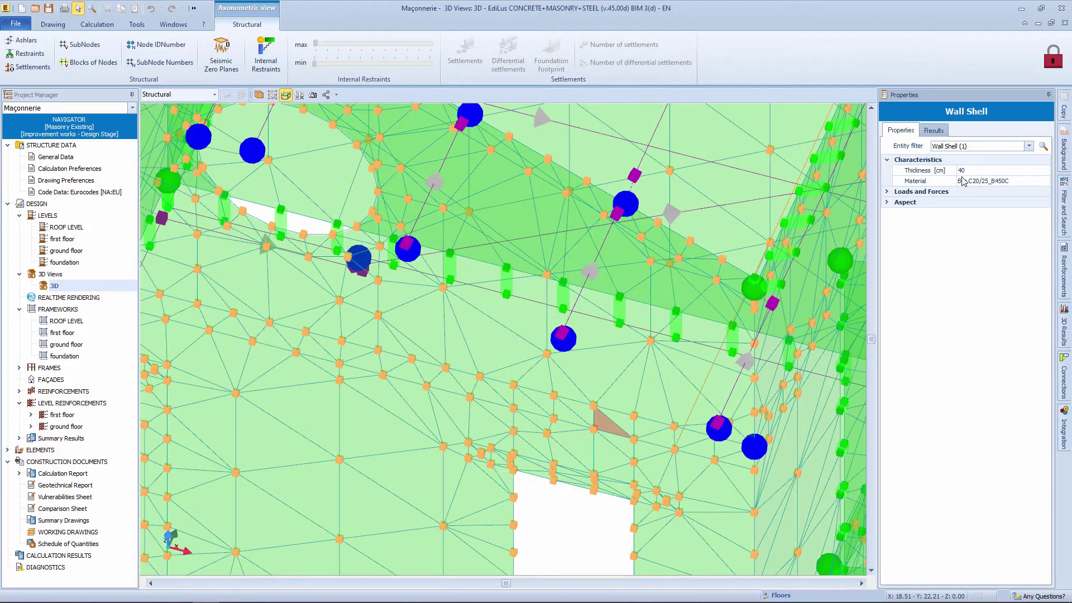
Step: Check the thickness and material of two ground-floor wall shells, one in the main wall and one in the window surround
scroll(488, 319, "down", 5)
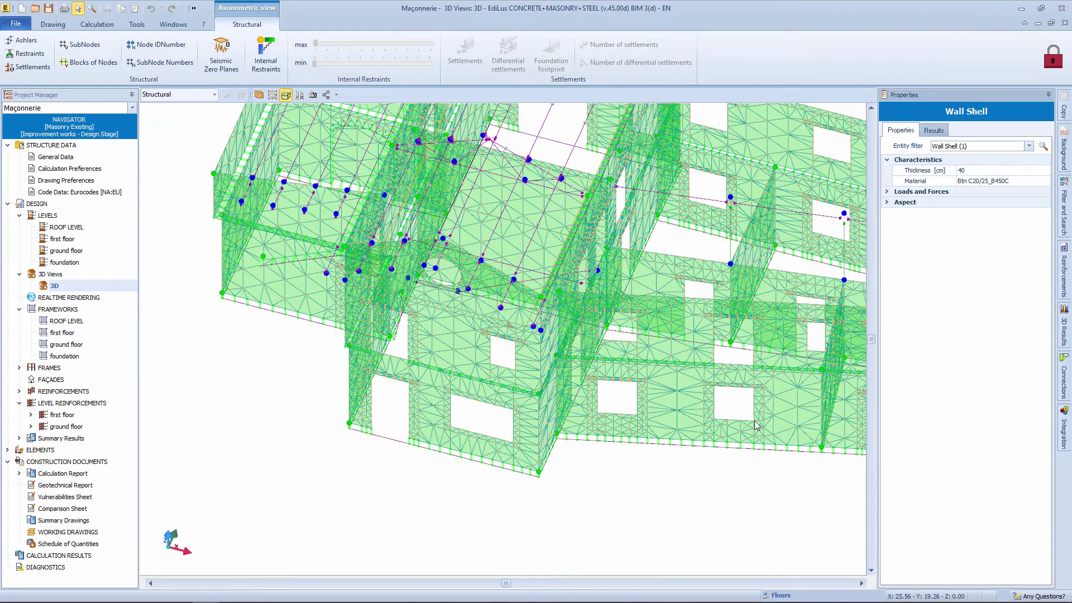
scroll(766, 411, "up", 1)
scroll(766, 411, "up", 5)
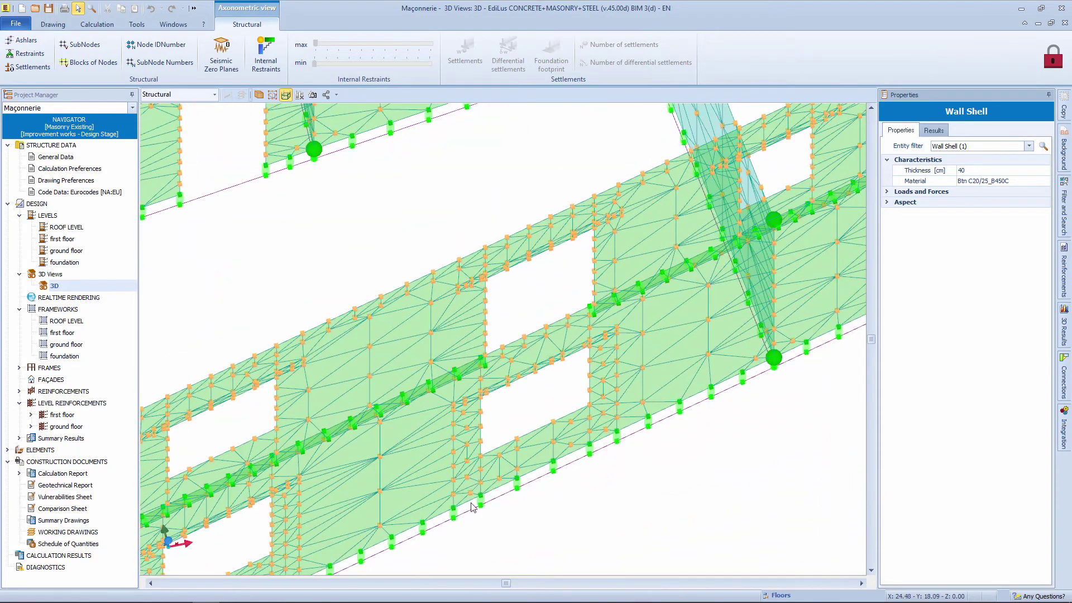
scroll(469, 489, "up", 2)
left_click(432, 425)
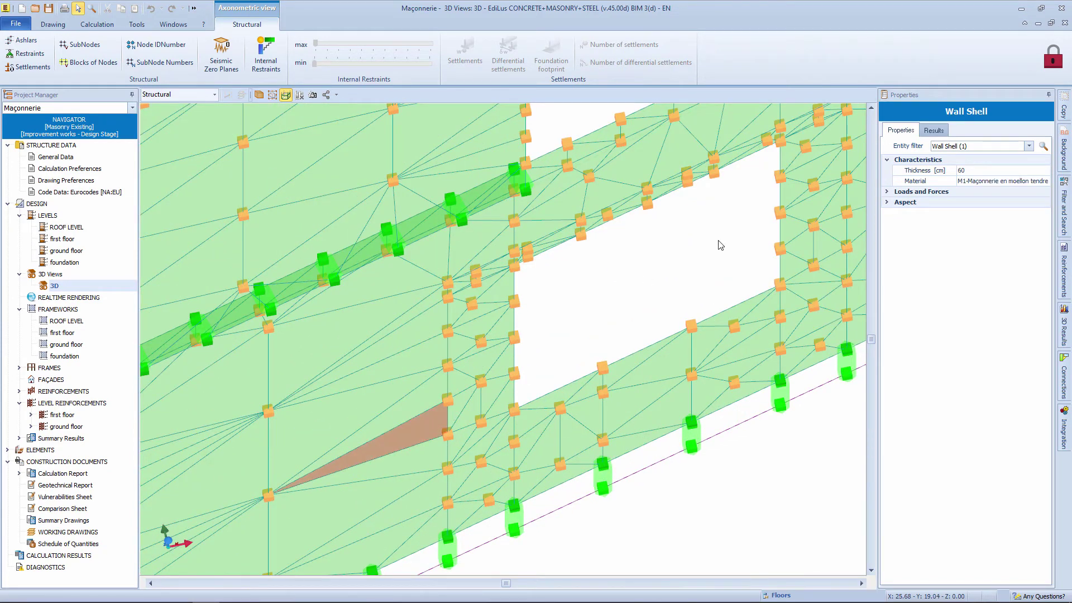
left_click(492, 358)
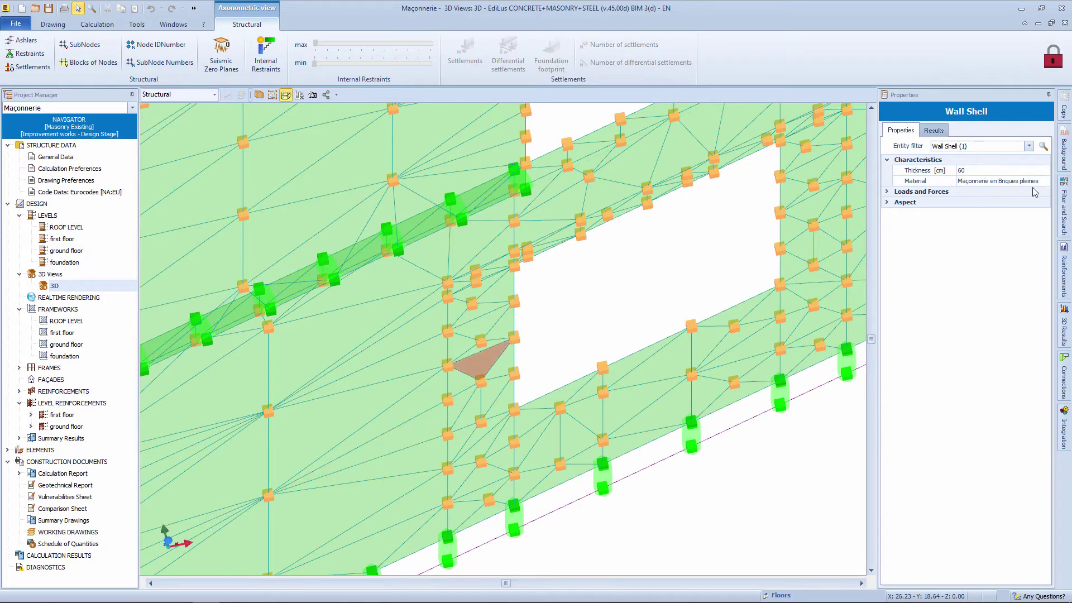
Step: Clear the shell selection and switch the model from the Structural view back to the 3D EDITOR view
scroll(683, 369, "down", 5)
middle_click_drag(682, 369, 657, 367)
left_click(643, 430)
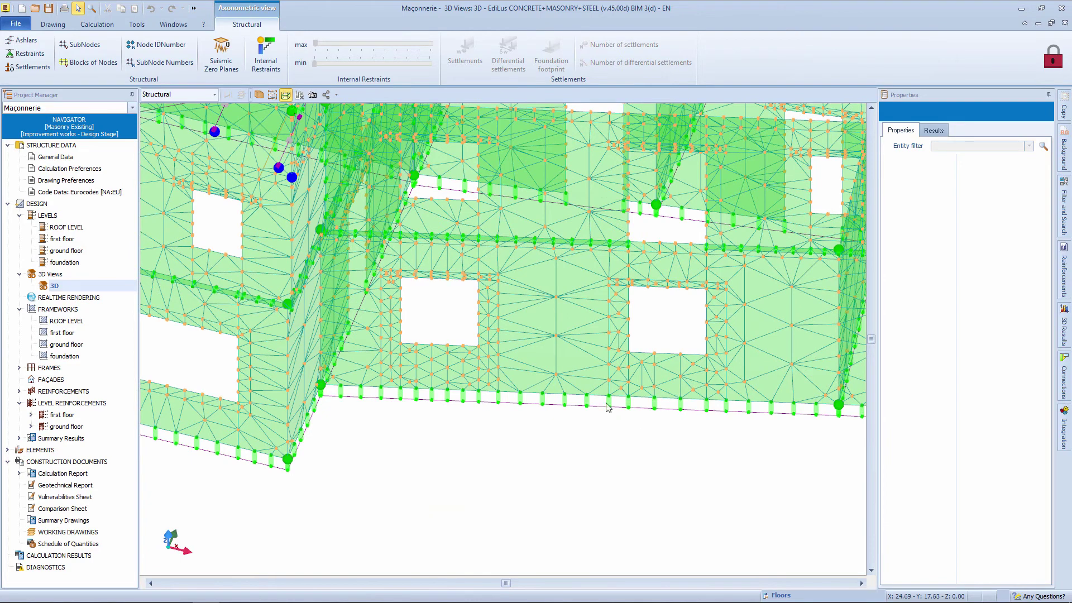
left_click(214, 94)
left_click(205, 122)
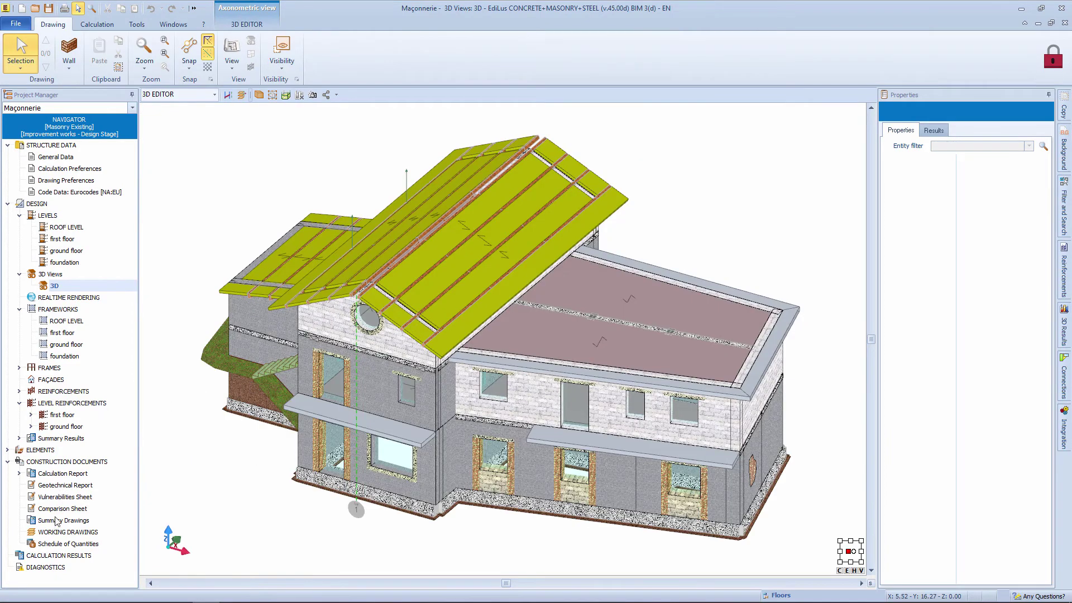
Step: Open the Vulnerabilities Sheet and go to section 9, the capacity table of the sustainable seismic action
left_click(64, 498)
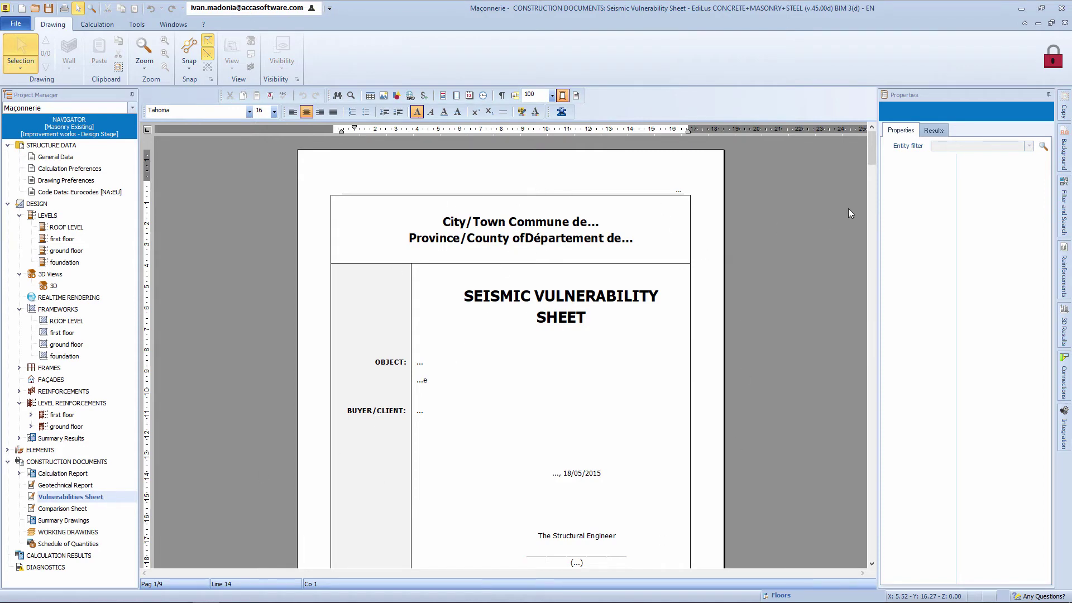
left_click_drag(873, 155, 873, 170)
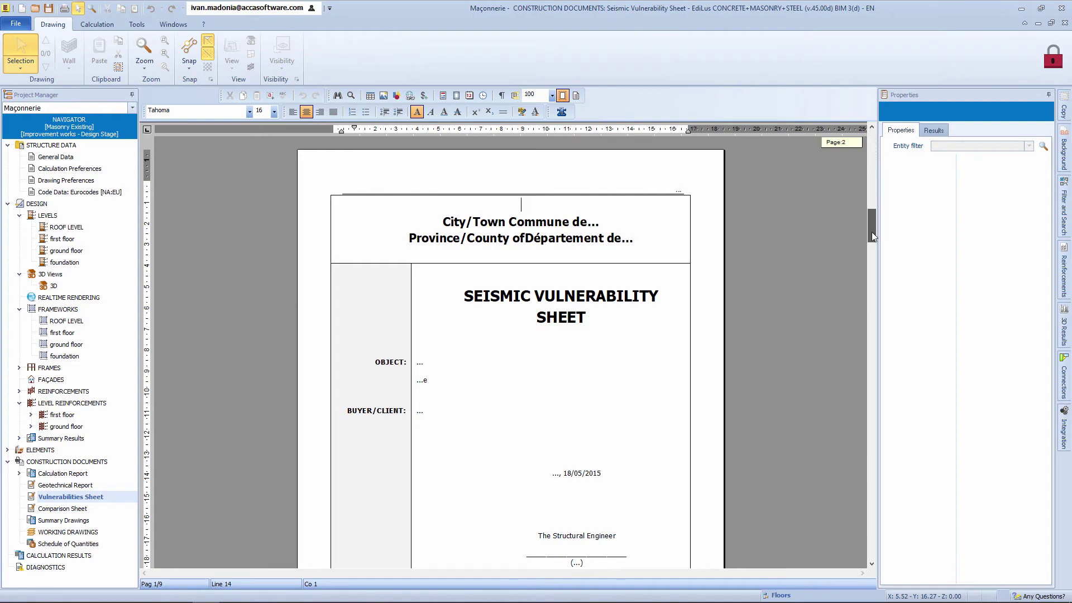
left_click_drag(873, 235, 873, 234)
scroll(565, 387, "down", 4)
middle_click(564, 387)
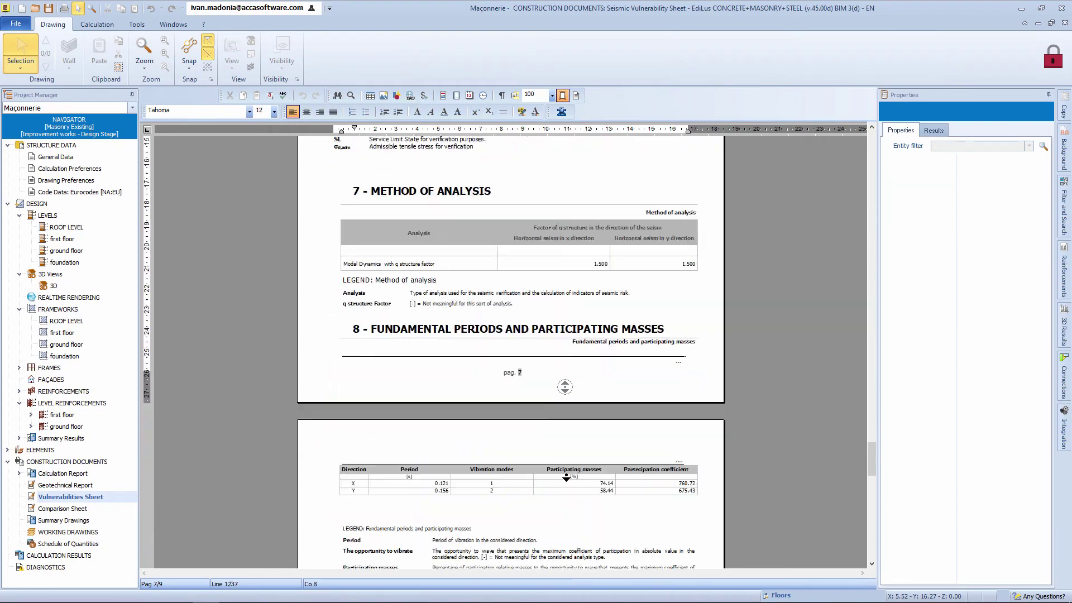
middle_click(566, 477)
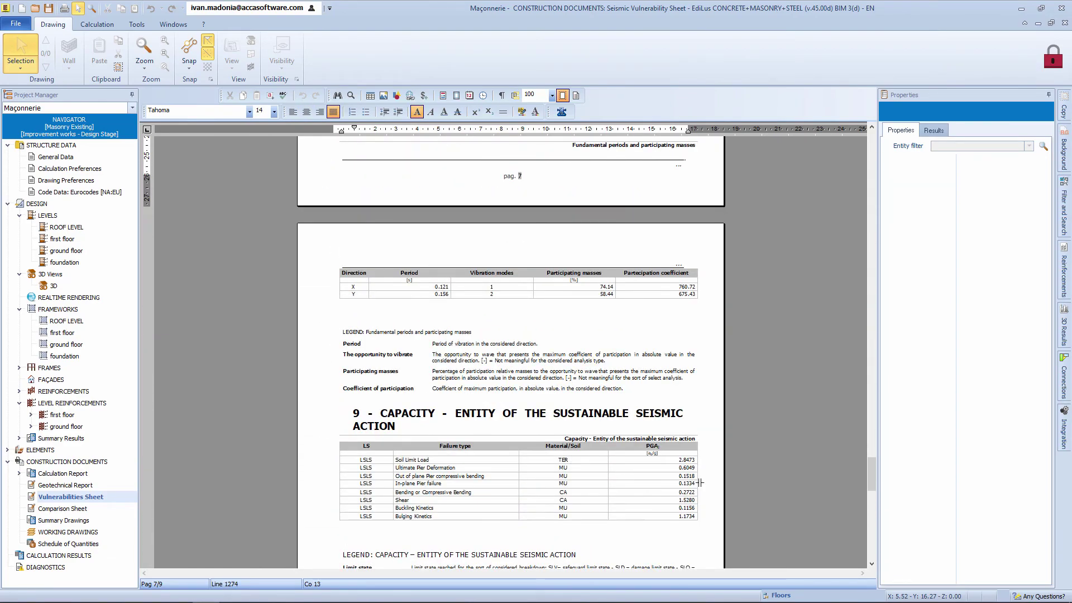
scroll(701, 483, "down", 6)
scroll(698, 489, "up", 2)
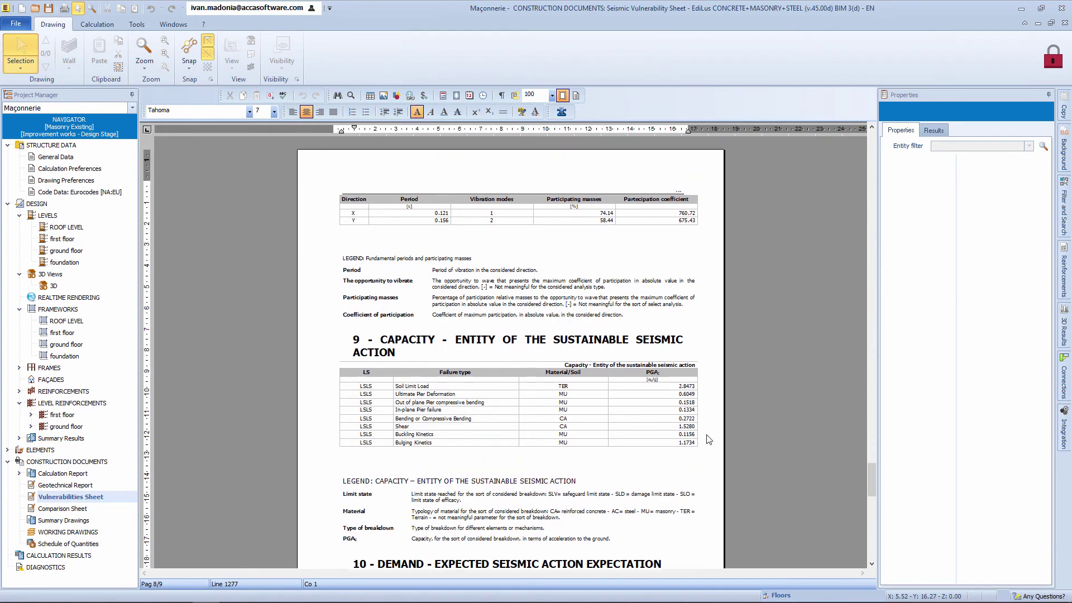
Step: Examine the capacity table, the section 10 expected seismic demand and the section 11 seismic risk indicators
left_click(662, 466)
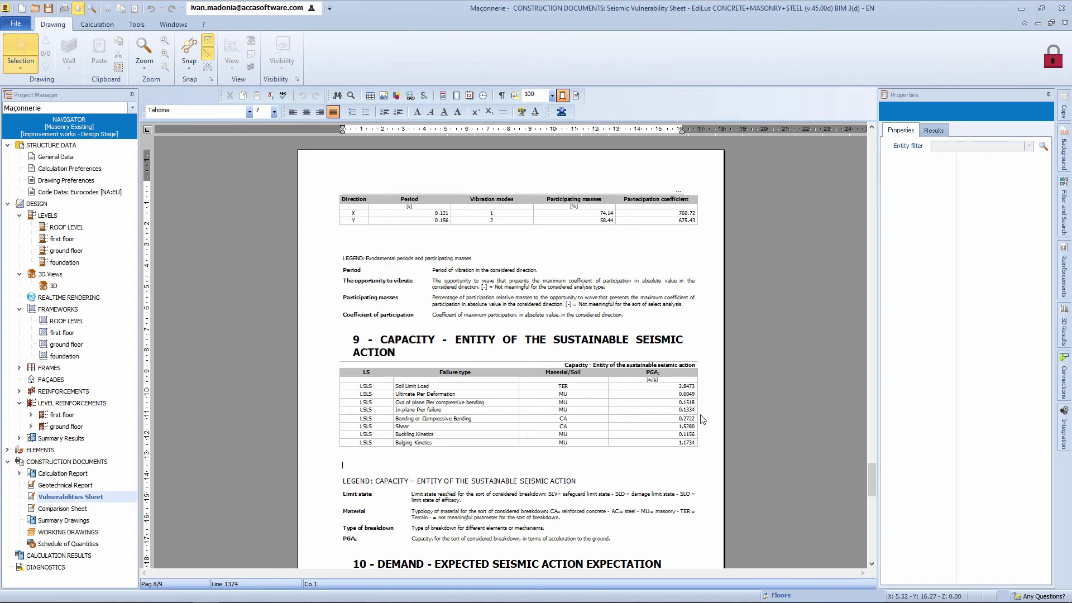
scroll(703, 419, "down", 4)
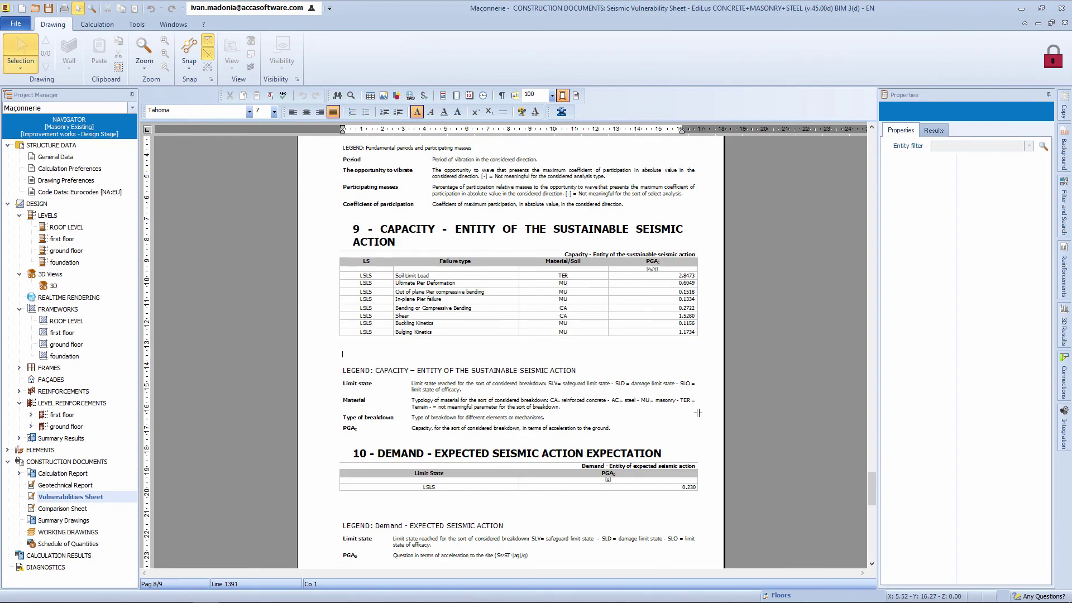
scroll(696, 412, "down", 1)
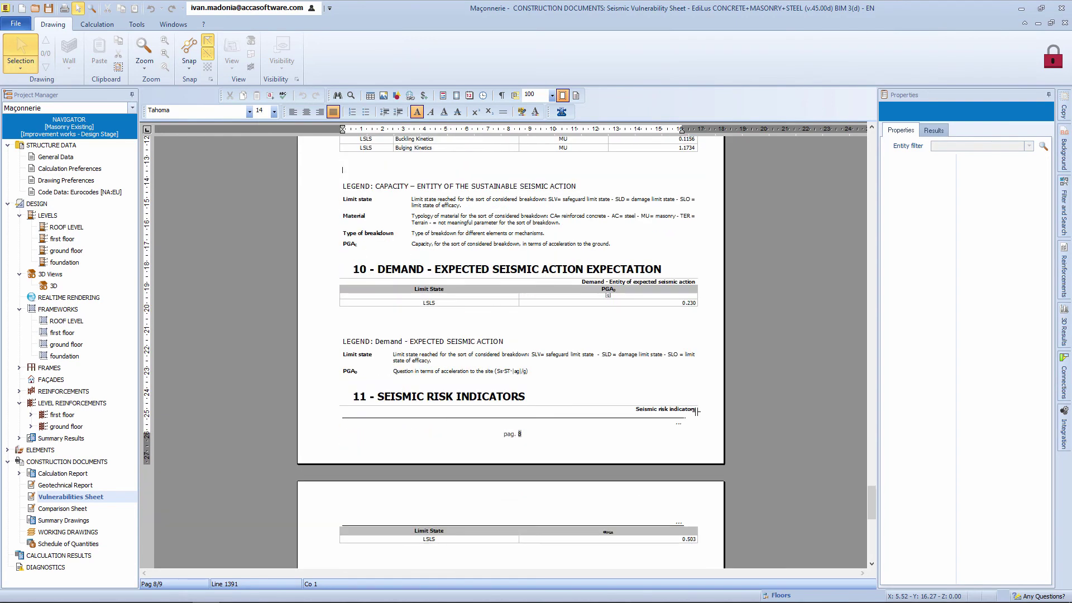